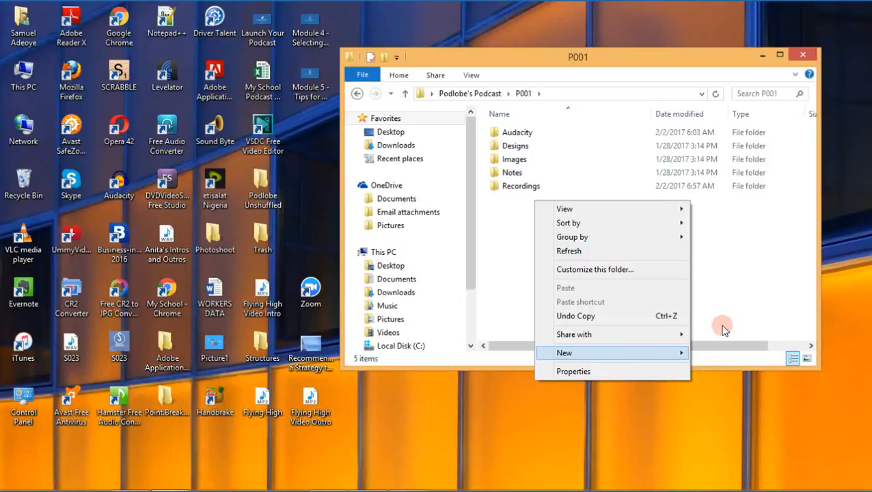
pyautogui.moveTo(644, 352)
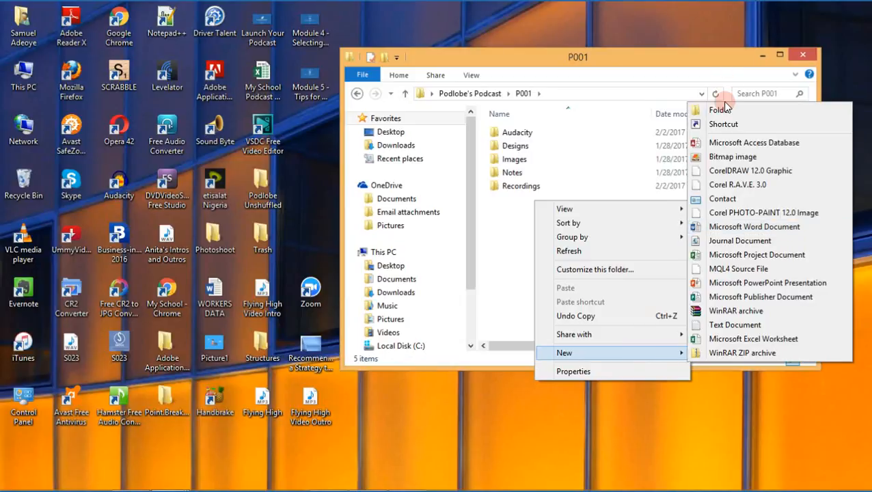
pyautogui.click(714, 109)
pyautogui.click(692, 147)
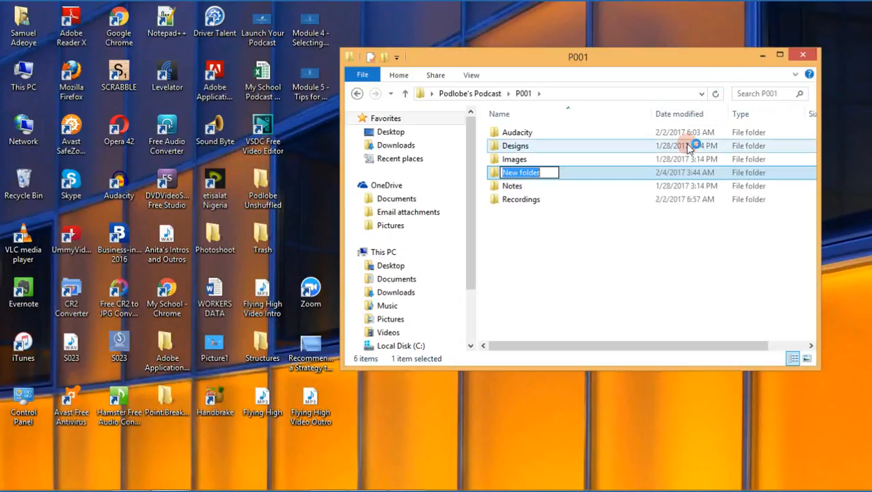
pyautogui.write('Ep')
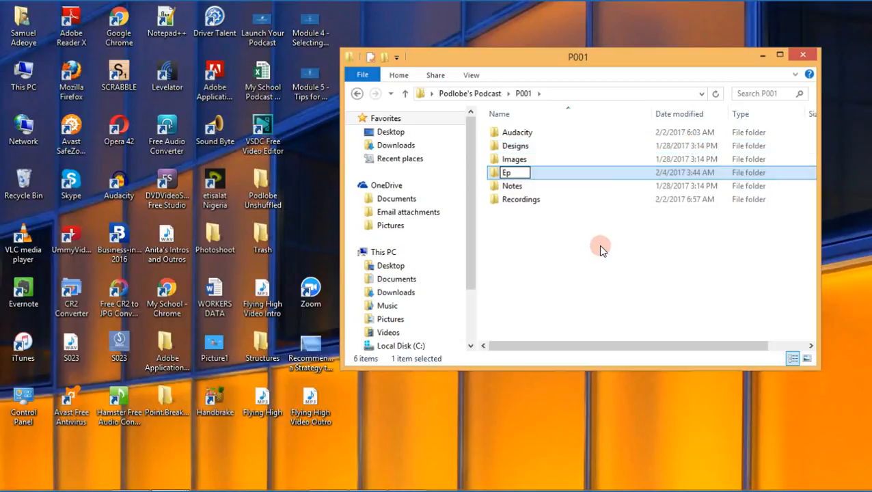
pyautogui.click(597, 180)
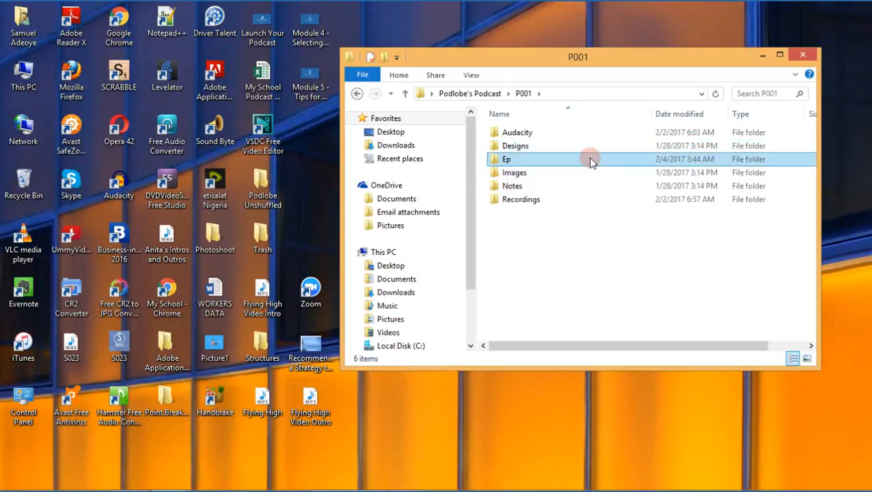
pyautogui.press('Delete')
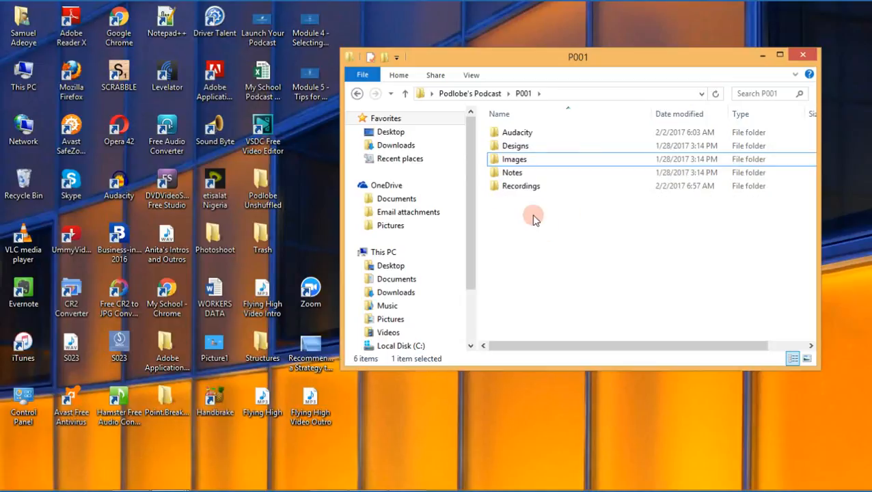
# Open the My Trial Podcast audio file from the Recordings folder in iTunes and pause its playback.
pyautogui.click(532, 187)
pyautogui.doubleClick(533, 187)
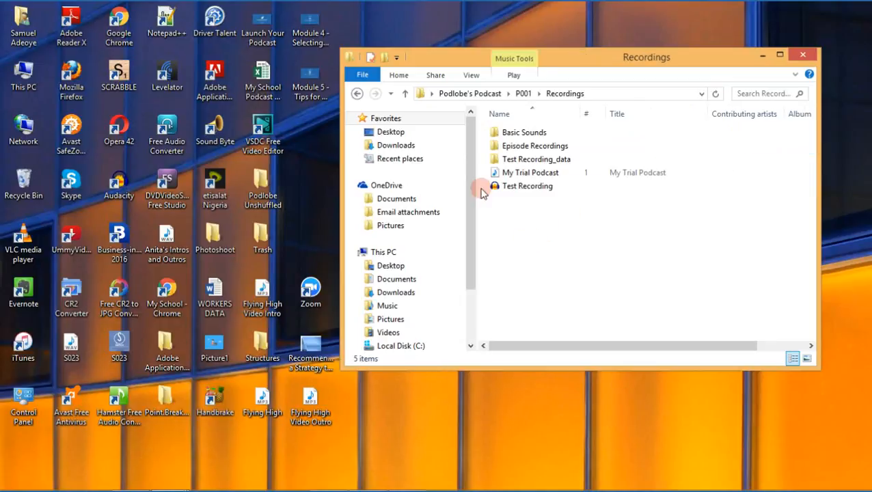
pyautogui.click(507, 174)
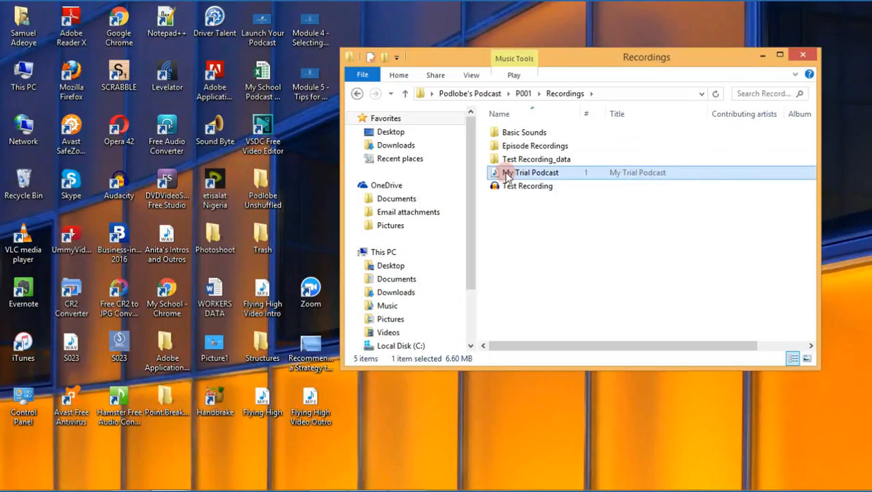
pyautogui.rightClick(507, 174)
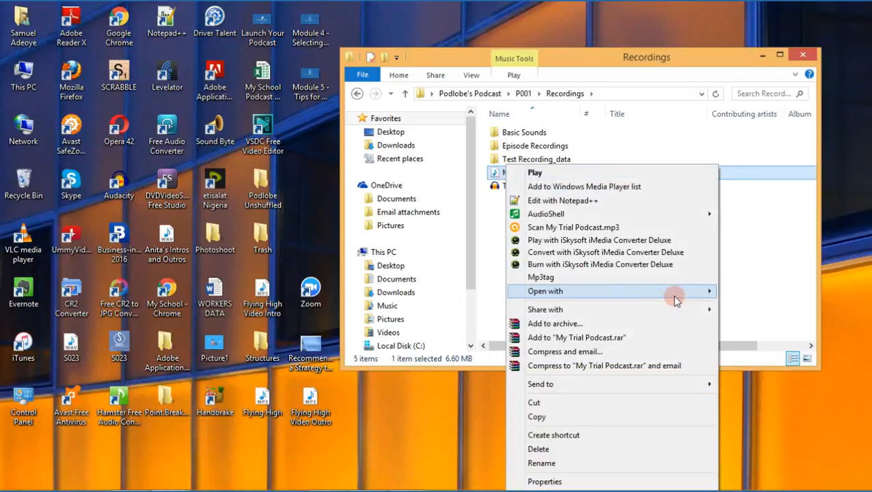
pyautogui.moveTo(706, 292)
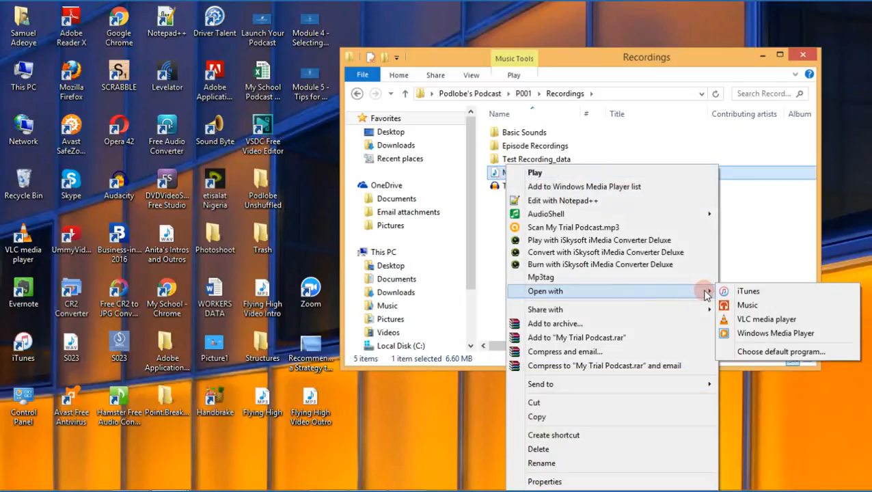
pyautogui.click(747, 293)
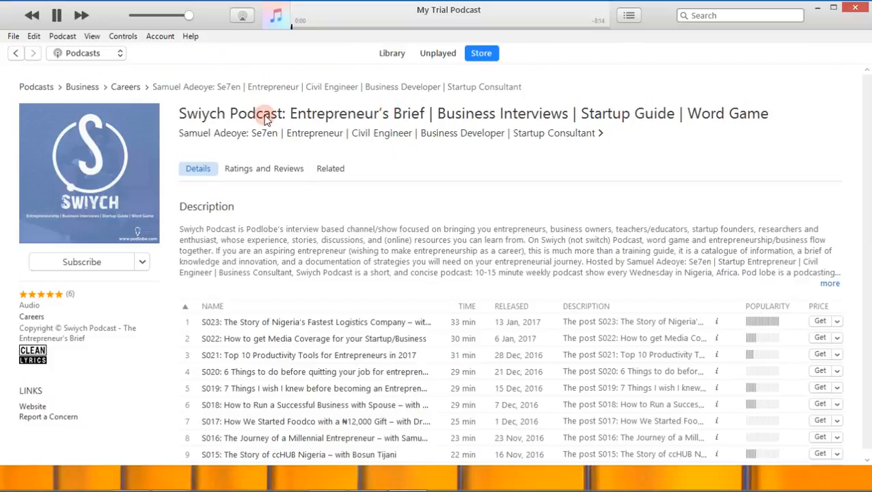
pyautogui.click(57, 15)
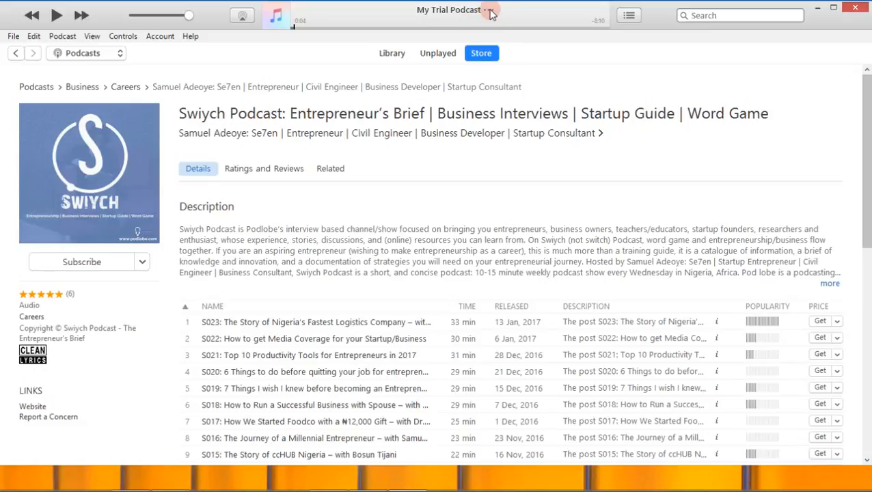
# Open the song information for My Trial Podcast and set its media kind to Podcast.
pyautogui.click(490, 14)
pyautogui.click(532, 61)
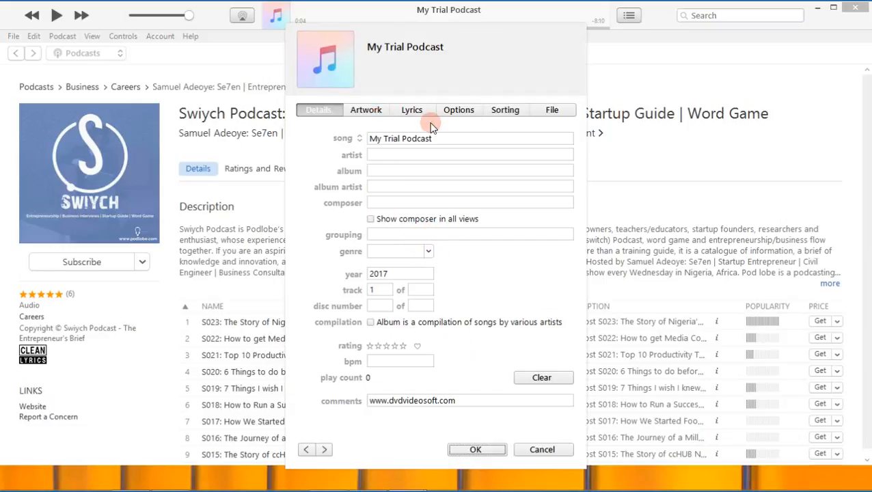
pyautogui.click(469, 115)
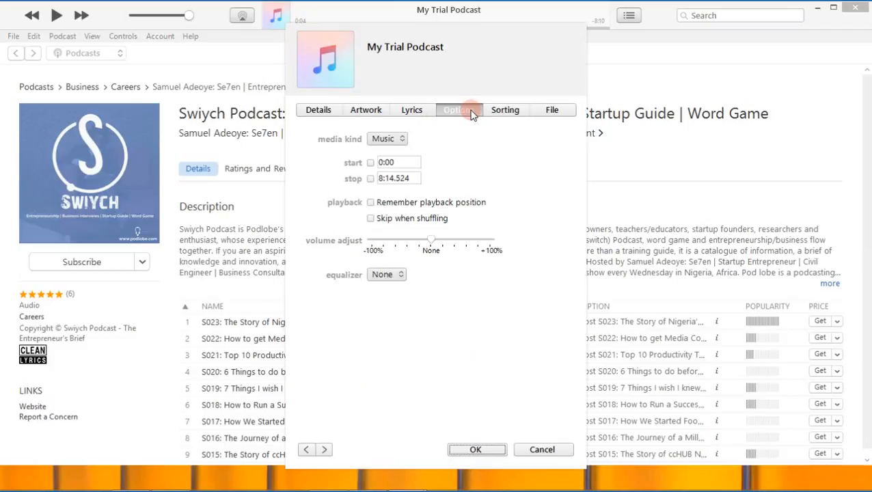
pyautogui.click(390, 140)
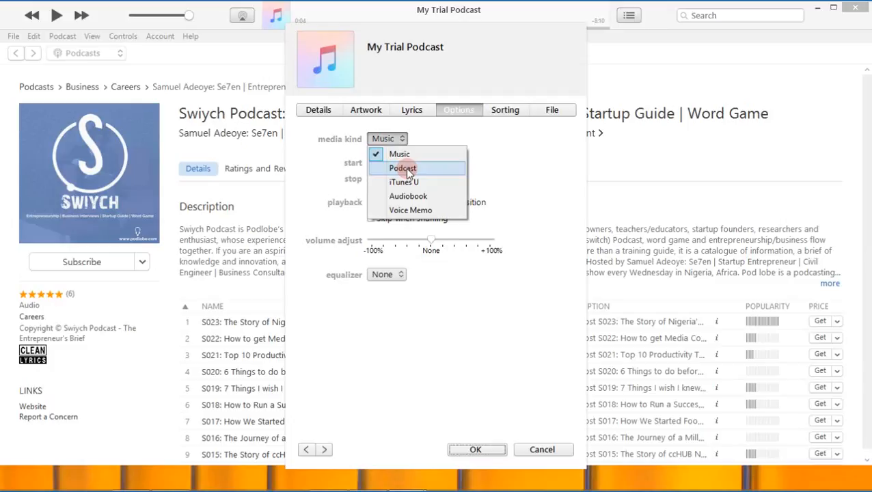
pyautogui.click(407, 169)
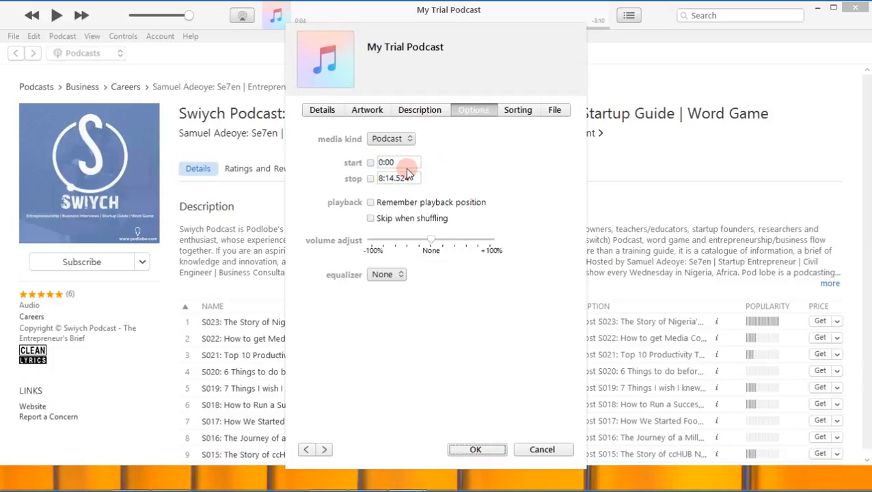
# Copy the S001 episode title from the Swiych MP3 ID Tag document in Word.
pyautogui.click(368, 113)
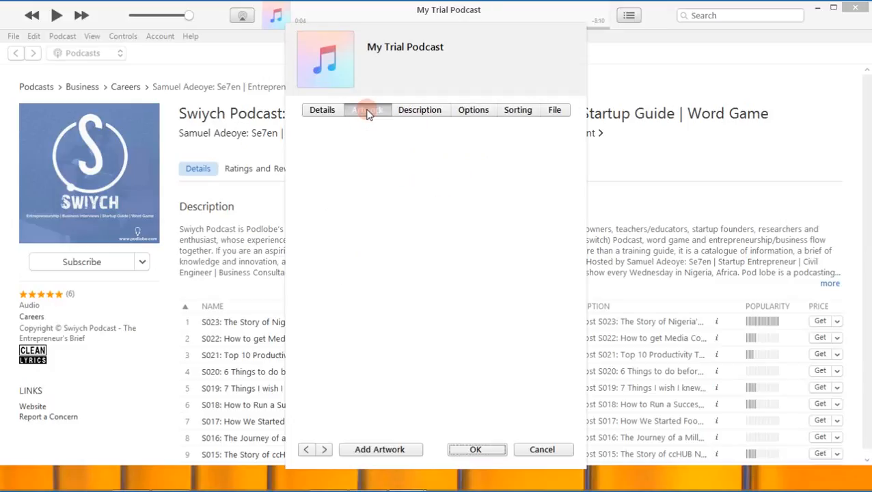
pyautogui.click(334, 112)
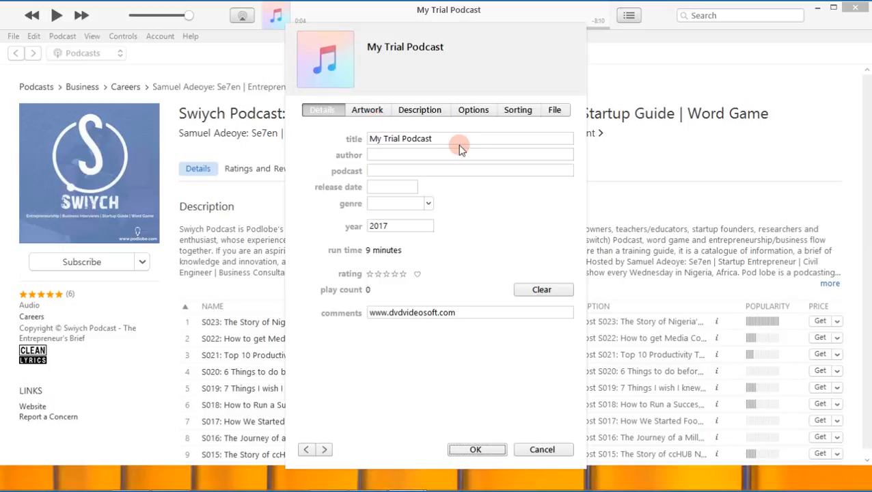
pyautogui.moveTo(460, 140); pyautogui.dragTo(362, 139)
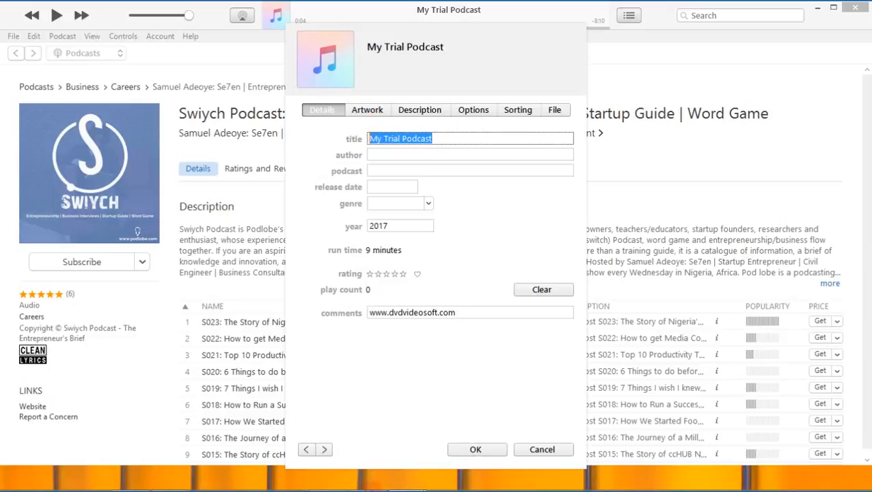
pyautogui.click(330, 479)
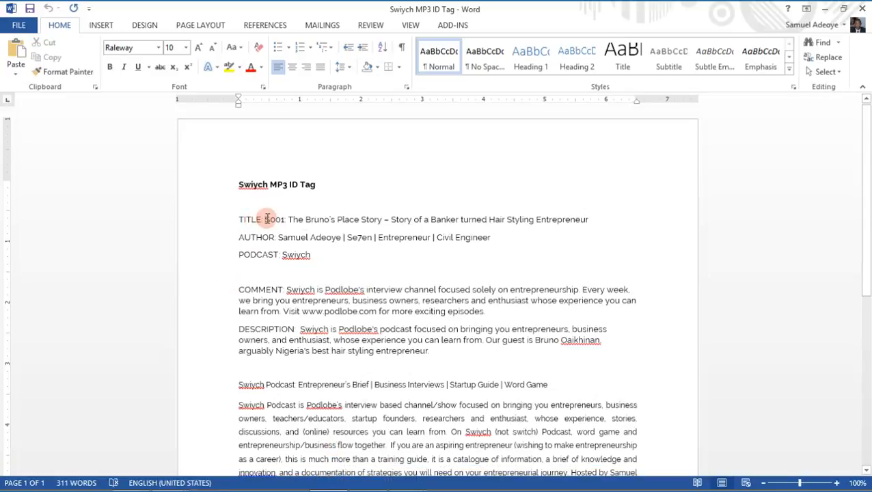
pyautogui.moveTo(267, 219); pyautogui.dragTo(653, 200)
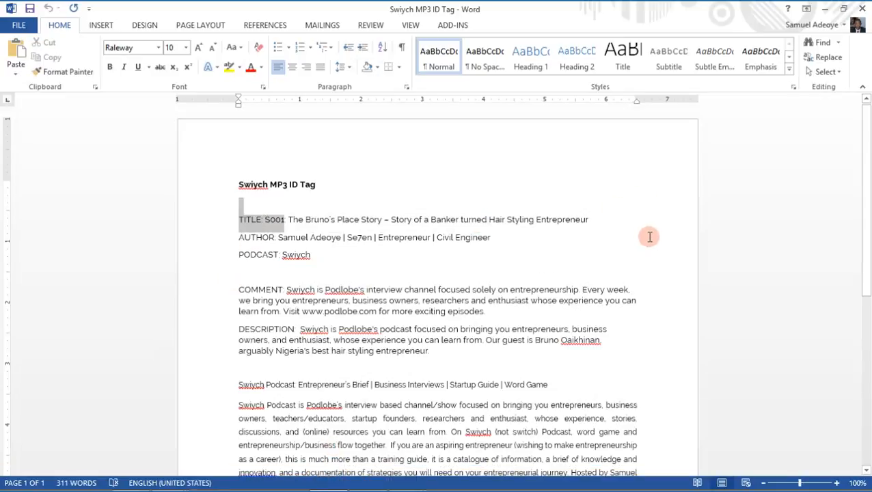
pyautogui.moveTo(650, 237); pyautogui.dragTo(633, 228)
pyautogui.hotkey('ctrl', 'c')
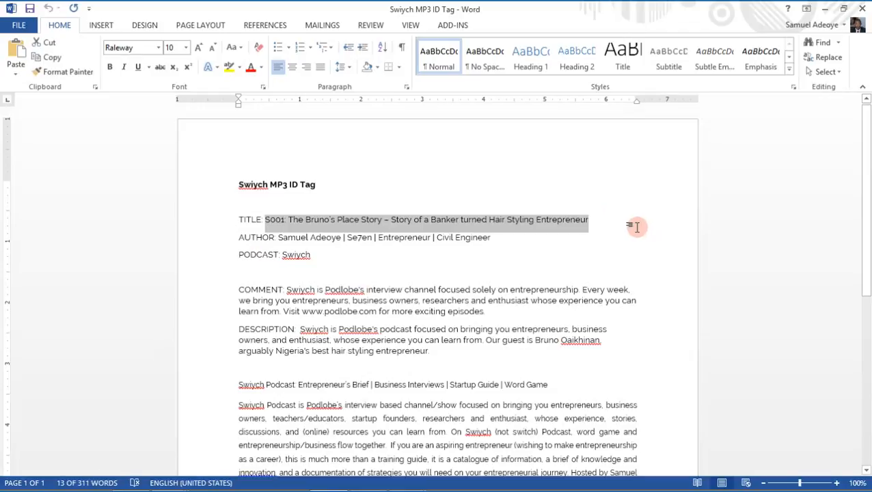
# Back in iTunes, replace the title with the copied "S001: The Bruno's Place Story – Story of a Banker turned Hair Styling Entrepreneur".
pyautogui.click(825, 8)
pyautogui.click(483, 145)
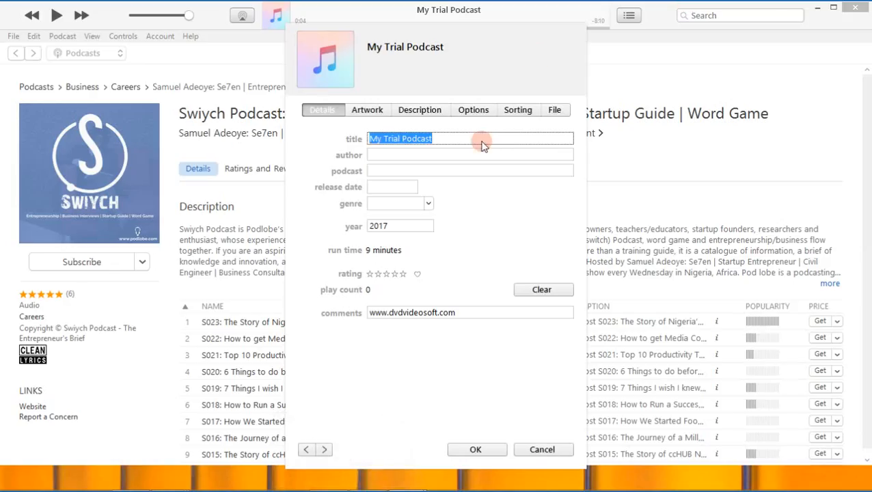
pyautogui.moveTo(484, 137); pyautogui.dragTo(316, 128)
pyautogui.hotkey('ctrl', 'v')
pyautogui.moveTo(397, 140); pyautogui.dragTo(543, 145)
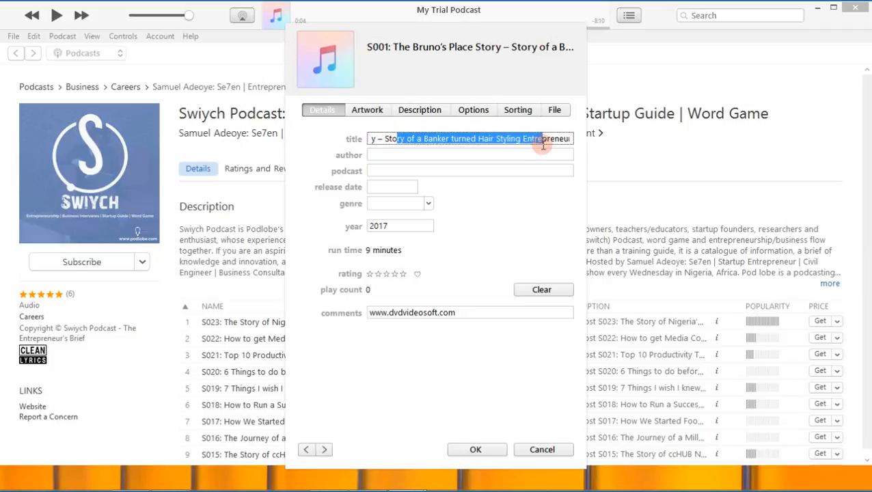
# Fill in the author with the suggested host name entry ending in "Se7en | Entrepreneur | Civil Engineer | Business Developer | Startup Consultant".
pyautogui.click(402, 157)
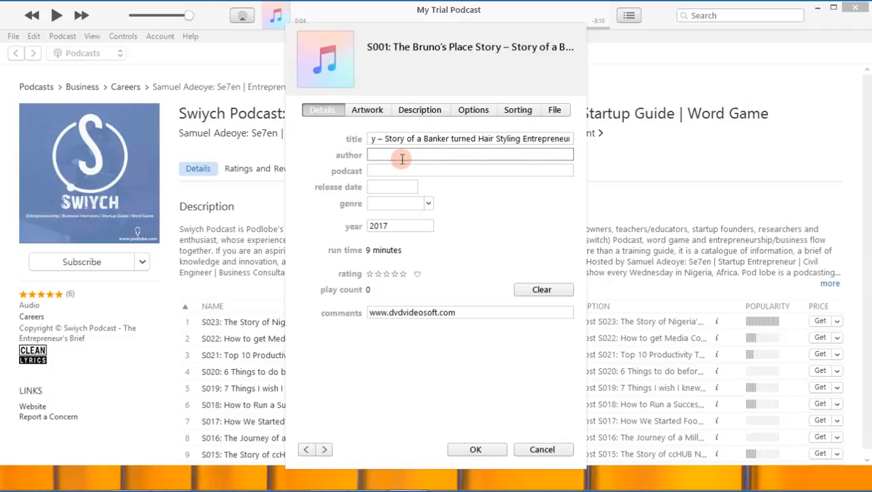
pyautogui.write('Samuel Adeoye')
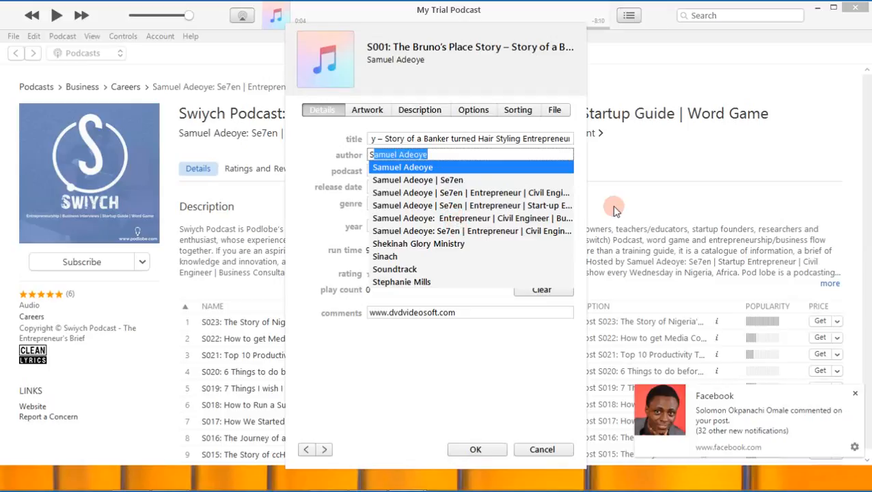
pyautogui.click(855, 394)
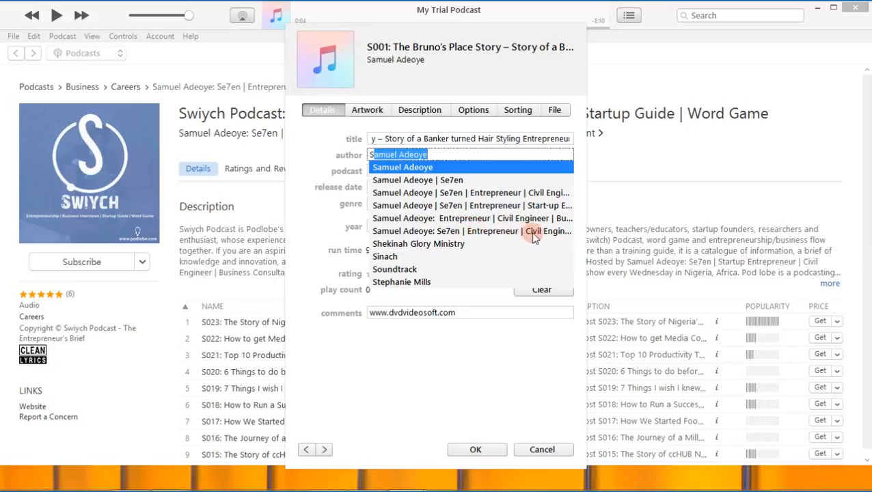
pyautogui.click(489, 233)
pyautogui.click(522, 155)
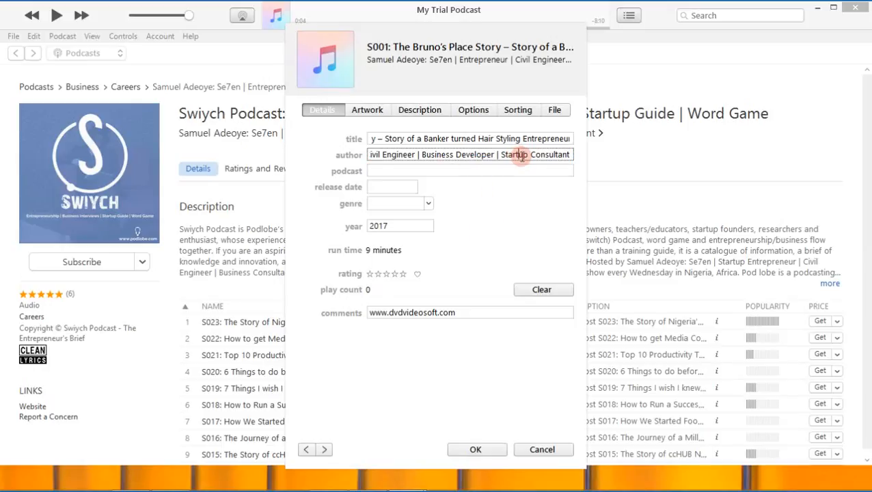
pyautogui.moveTo(432, 155); pyautogui.dragTo(500, 154)
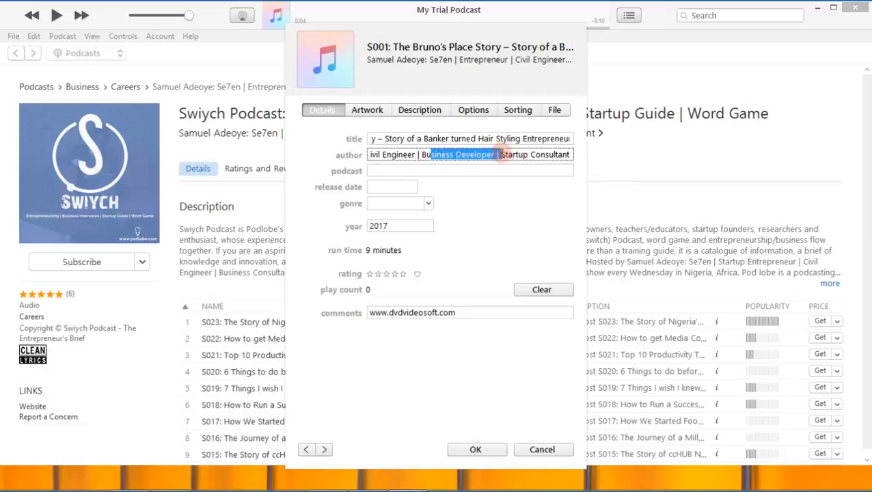
pyautogui.click(518, 155)
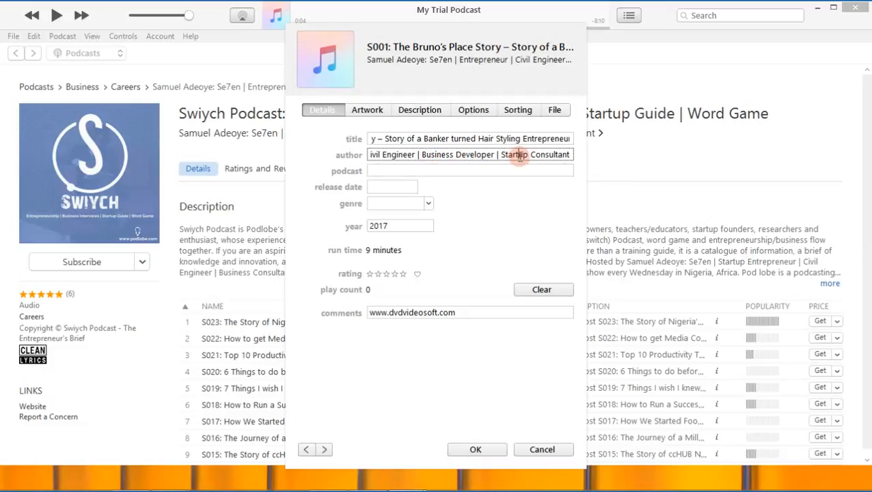
pyautogui.click(569, 155)
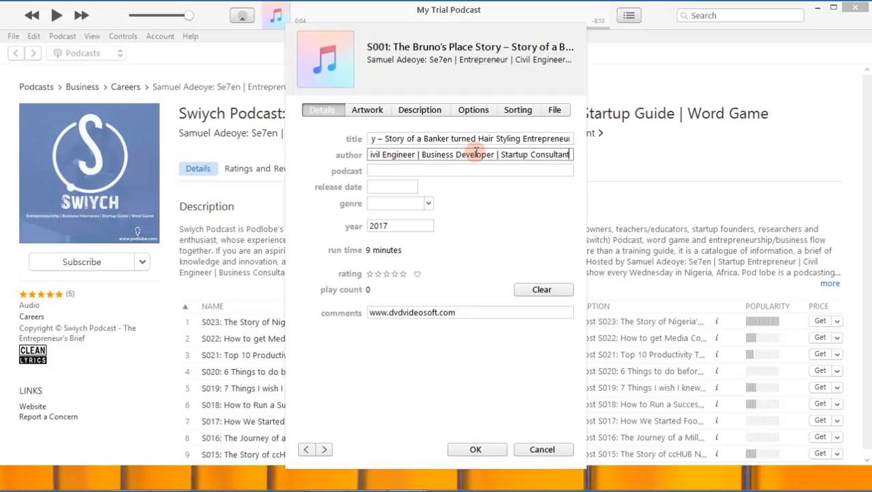
# Set the podcast name to "Swiych Podcast: Entrepreneurship Brief | Business Interviews | Startup Guide | Word Game" and the release date to 2/4/2017.
pyautogui.click(411, 172)
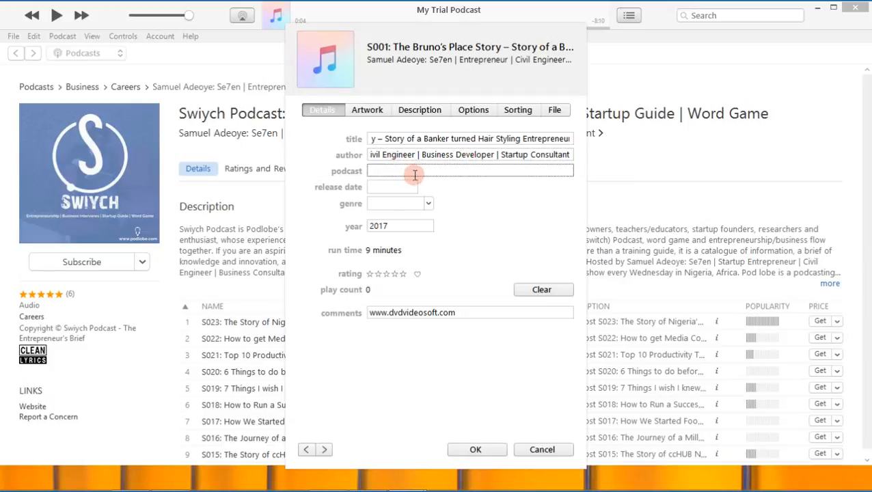
pyautogui.write('Swiych')
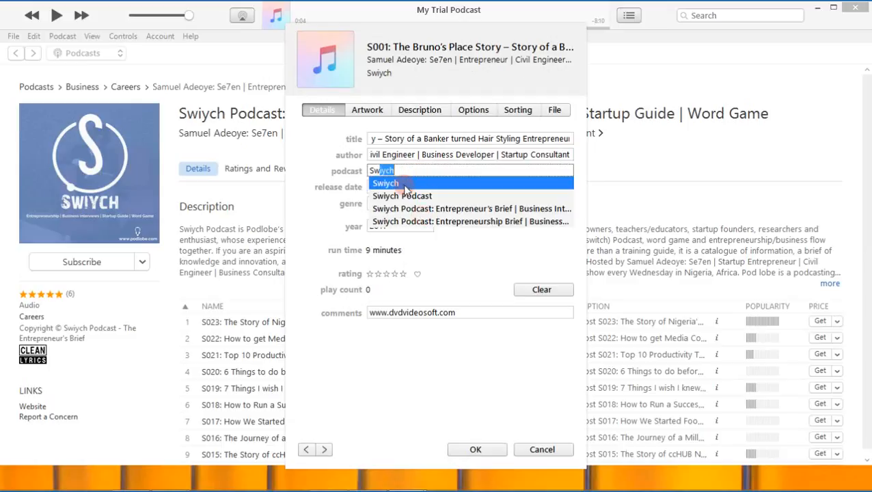
pyautogui.click(457, 221)
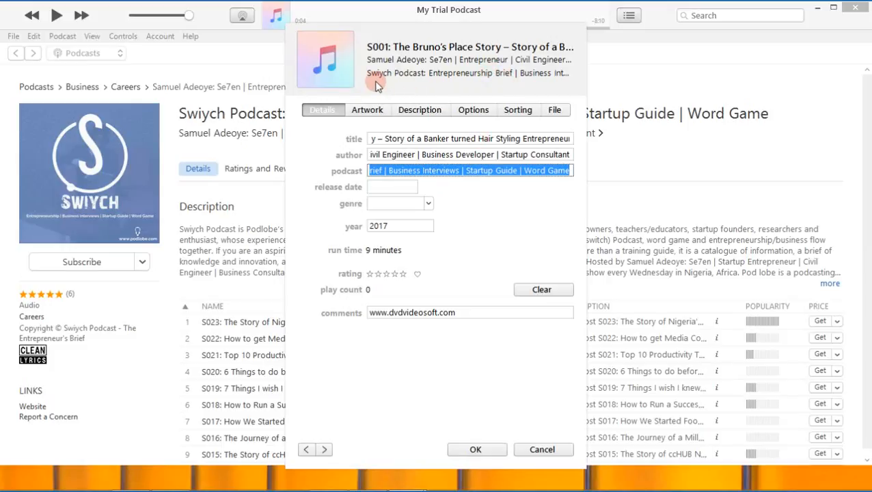
pyautogui.click(381, 188)
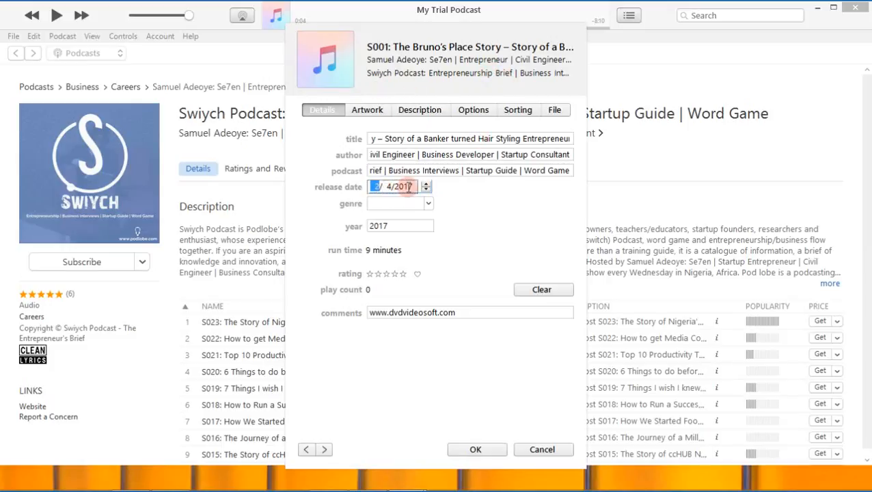
pyautogui.click(408, 186)
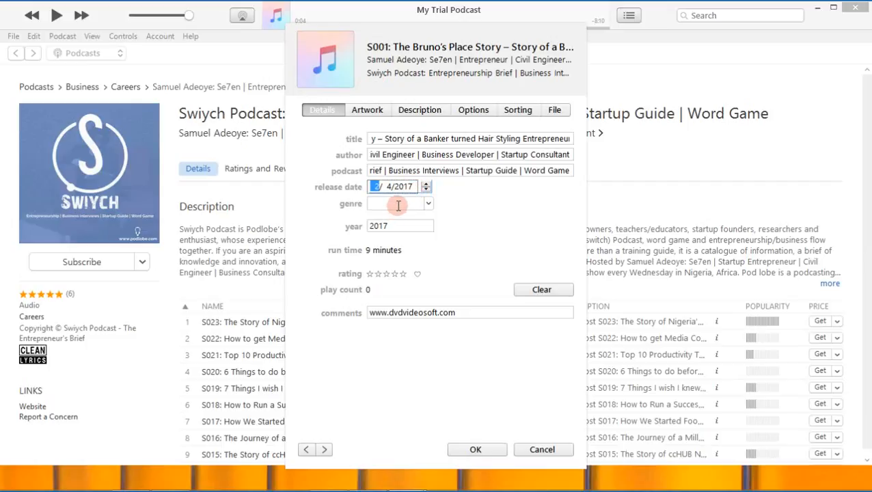
# Set the episode's genre to Entrepreneurship and look through the other genres in the list.
pyautogui.click(400, 204)
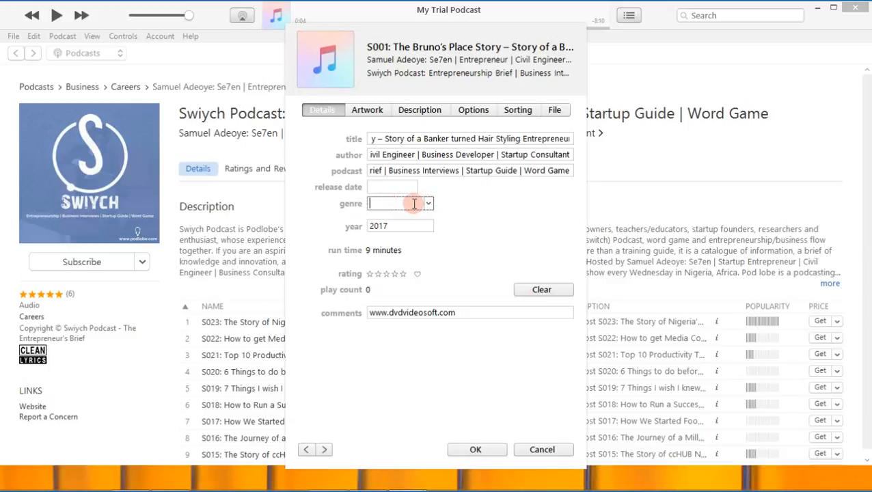
pyautogui.write('Entrepreneurship')
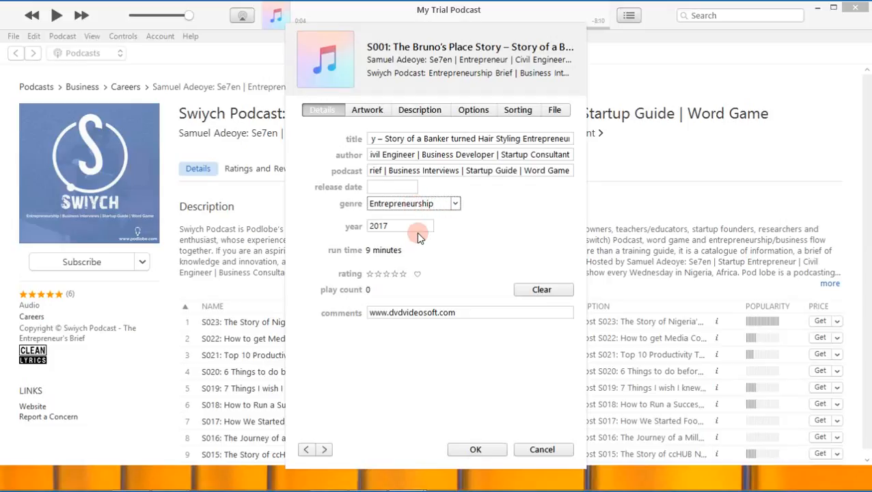
pyautogui.click(419, 229)
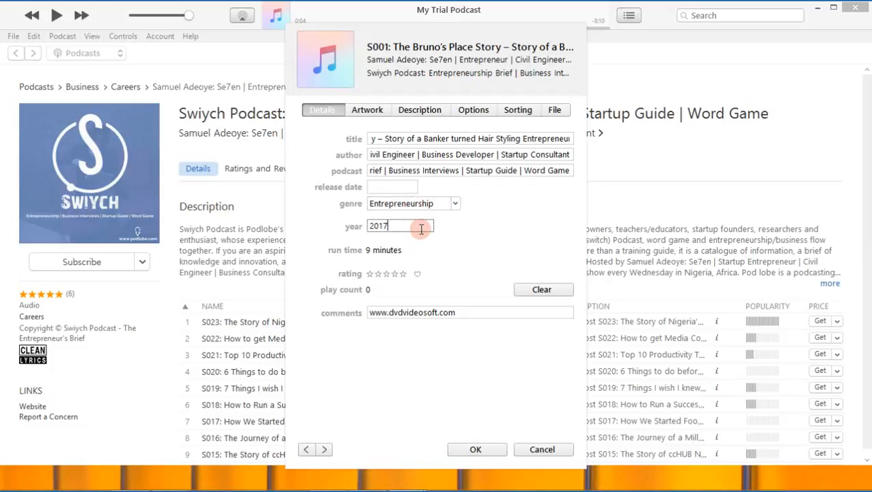
pyautogui.click(454, 203)
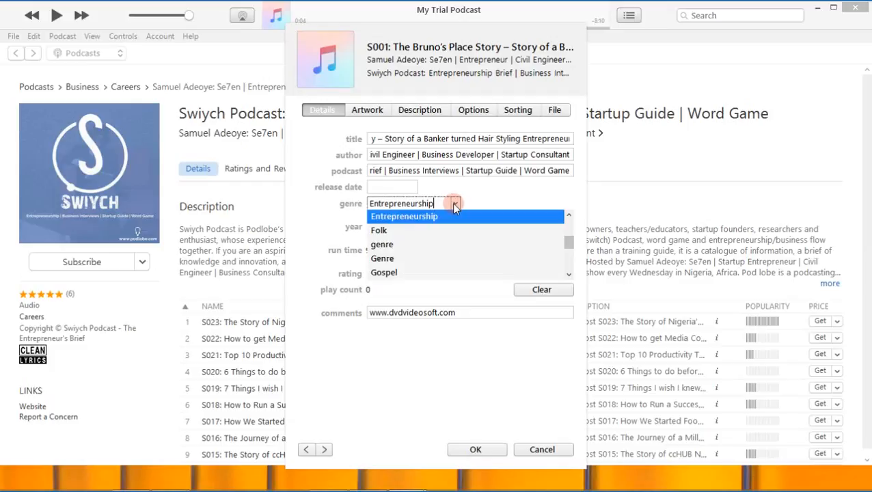
pyautogui.scroll(-2, 396, 243)
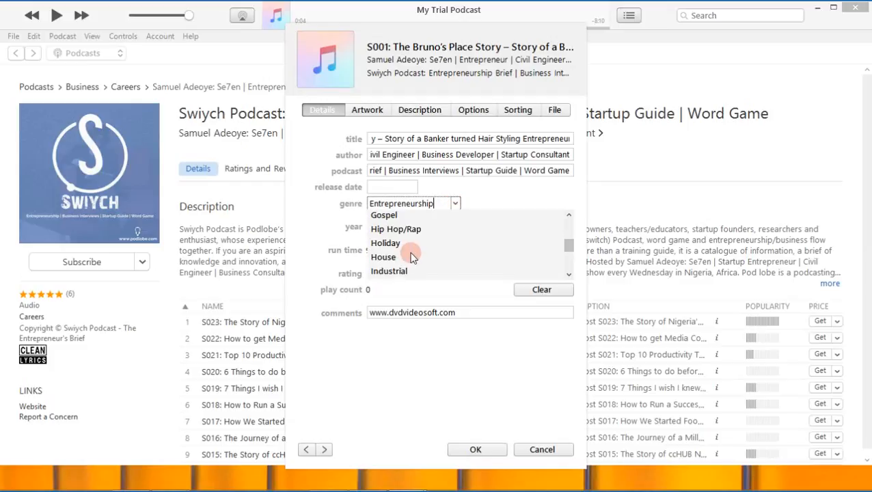
pyautogui.click(479, 189)
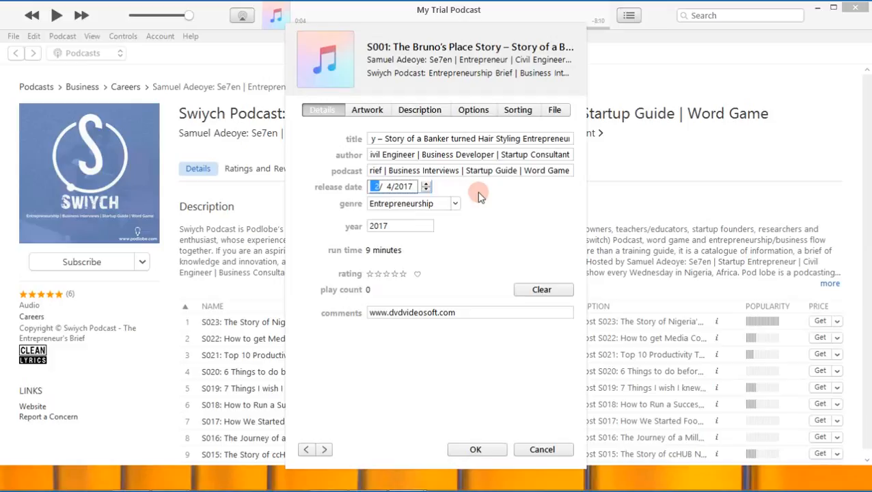
pyautogui.click(403, 226)
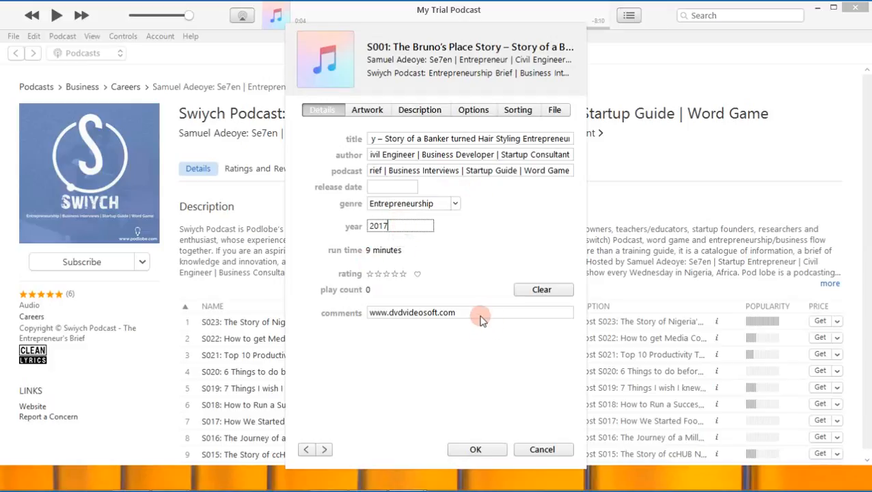
# Switch to the Swiych MP3 ID Tag document in Word and select the full text after COMMENT, undoing any accidental overwrite.
pyautogui.moveTo(382, 489)
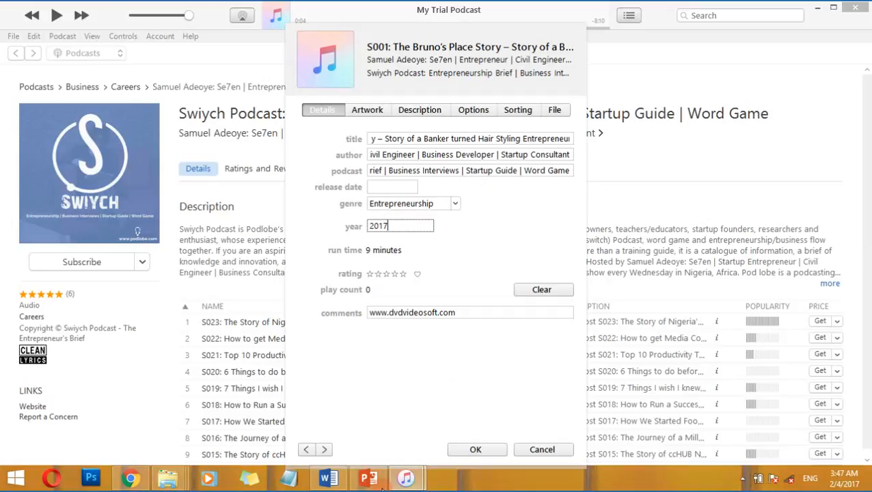
pyautogui.click(329, 479)
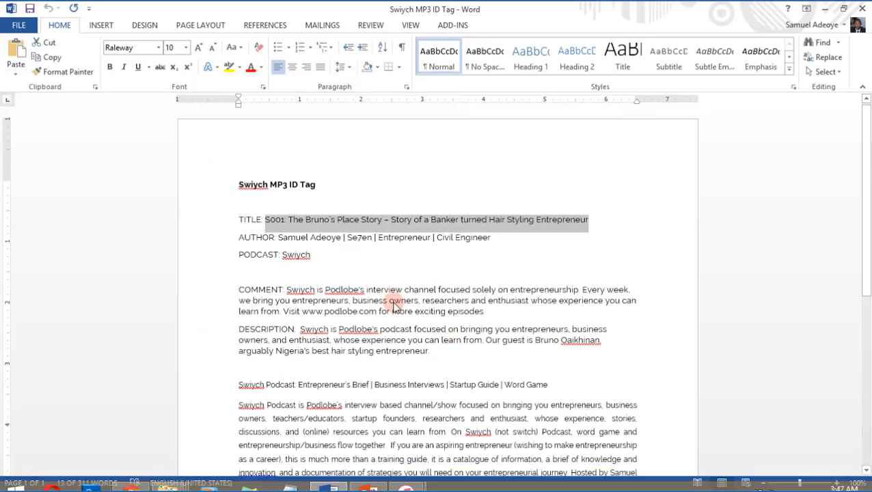
pyautogui.scroll(-3, 308, 175)
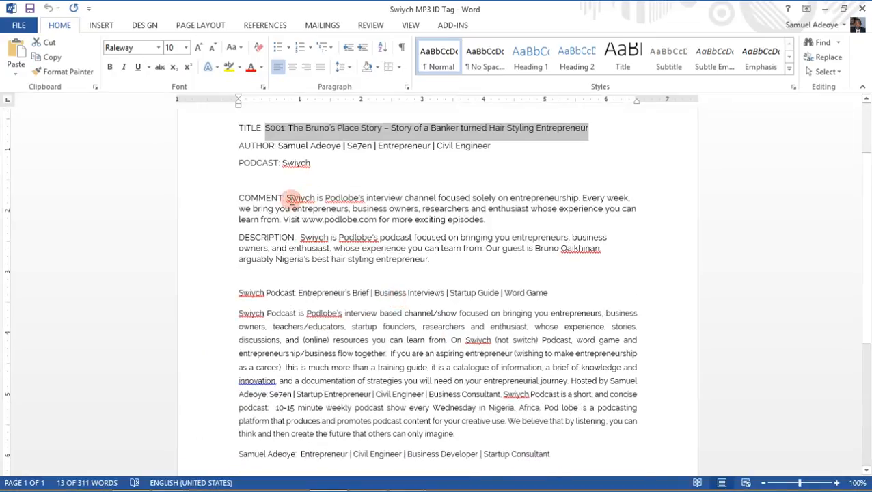
pyautogui.moveTo(290, 199); pyautogui.dragTo(491, 219)
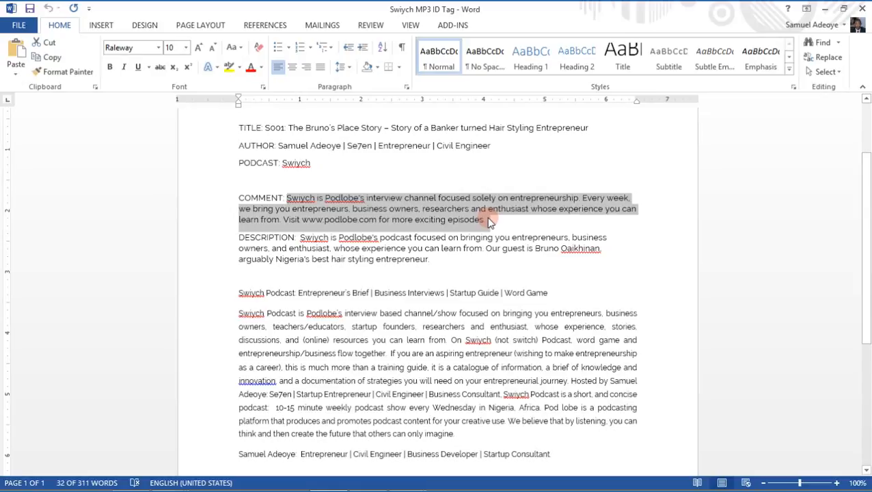
pyautogui.write('c')
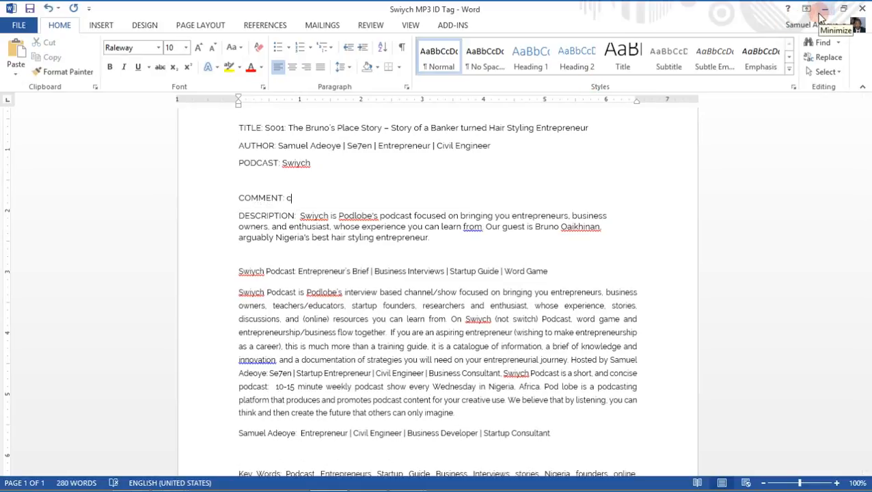
pyautogui.hotkey('ctrl', 'z')
pyautogui.click(830, 8)
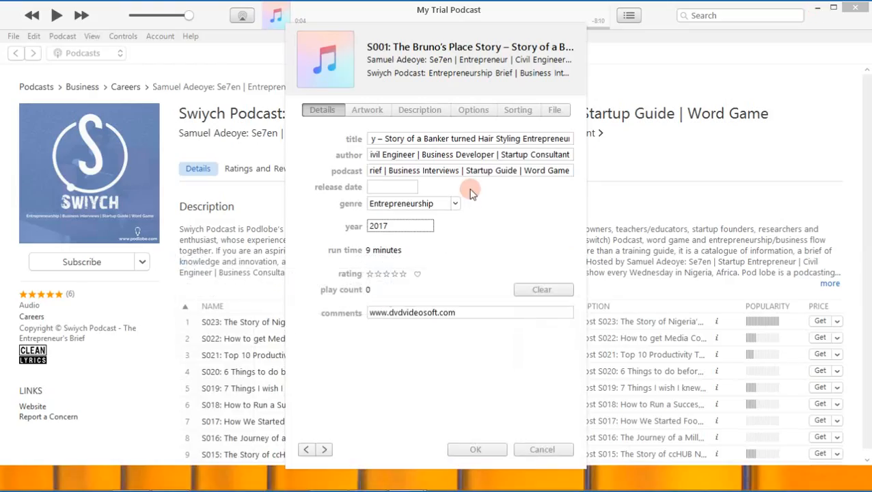
pyautogui.click(462, 313)
pyautogui.doubleClick(464, 315)
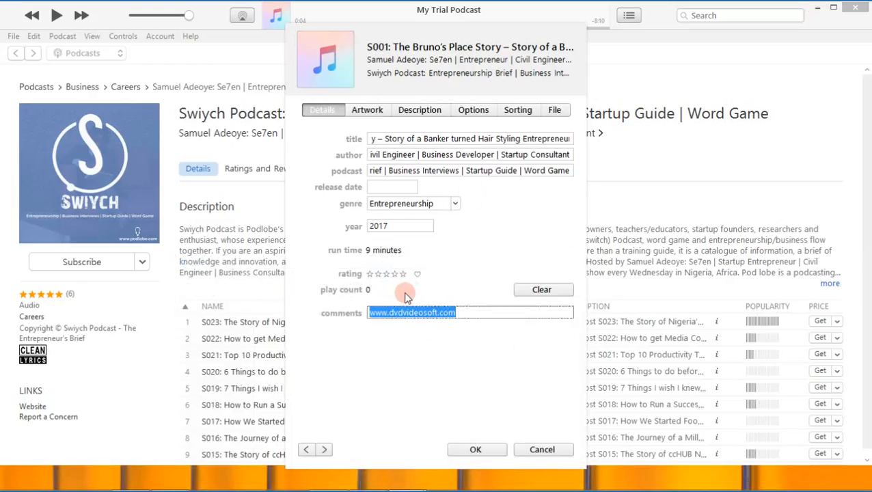
pyautogui.write("S001: The Bruno's Place Story – Story of a Banker turned Hair Styling Entrepreneur")
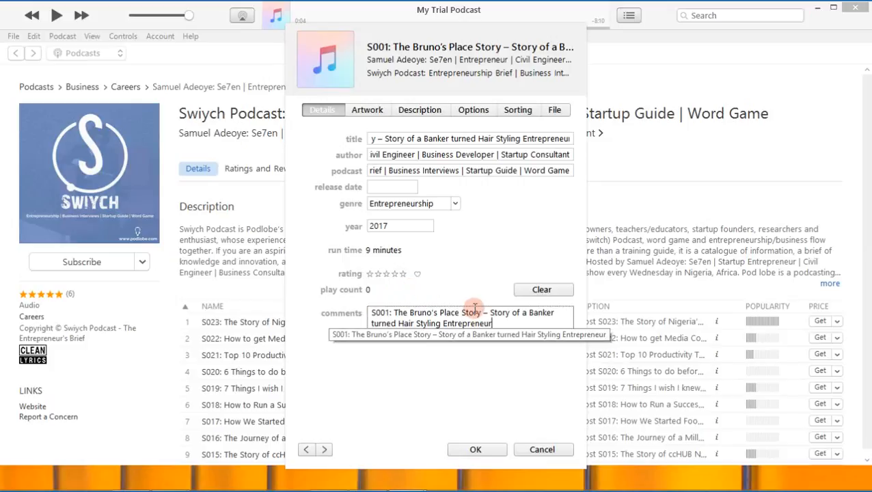
pyautogui.hotkey('ctrl', 'z')
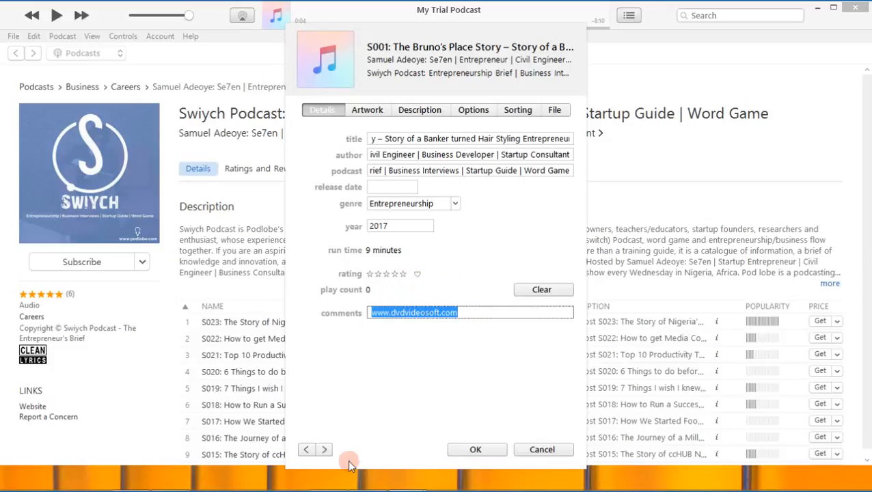
pyautogui.click(326, 482)
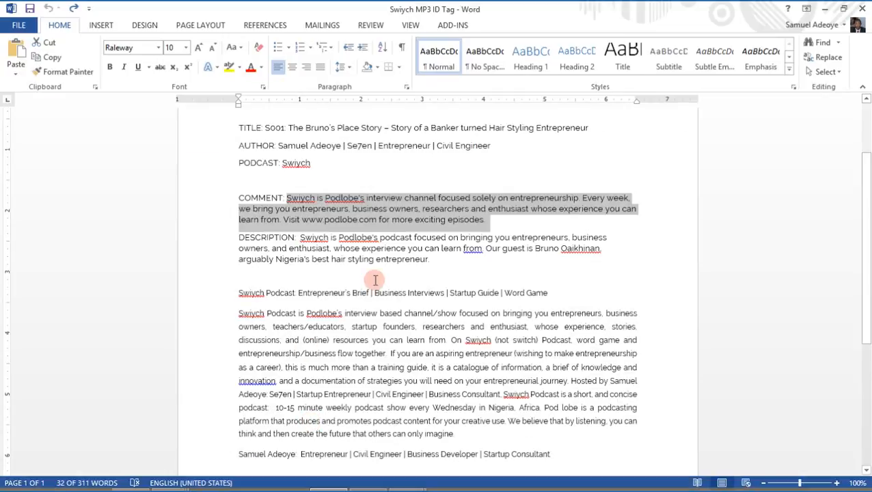
pyautogui.rightClick(431, 218)
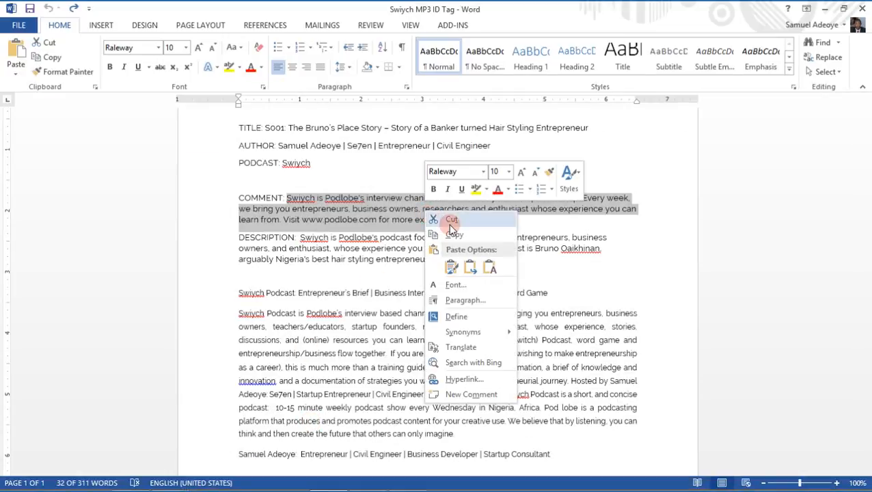
pyautogui.click(453, 235)
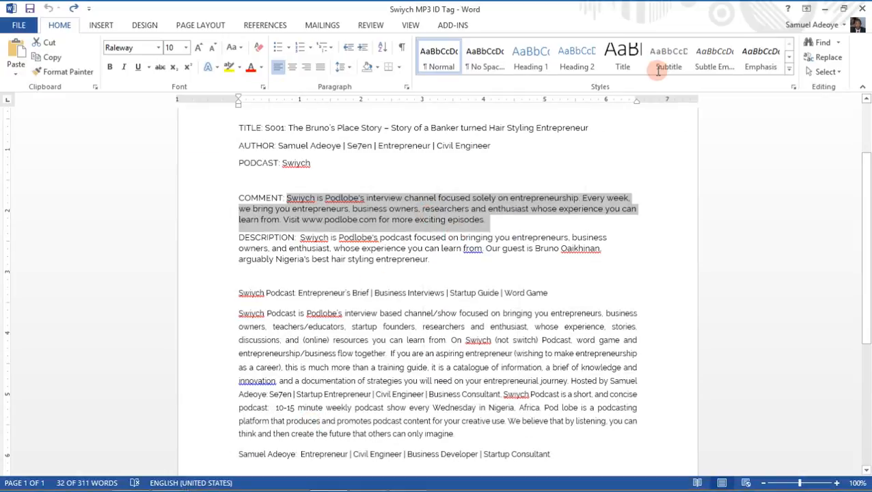
pyautogui.click(826, 9)
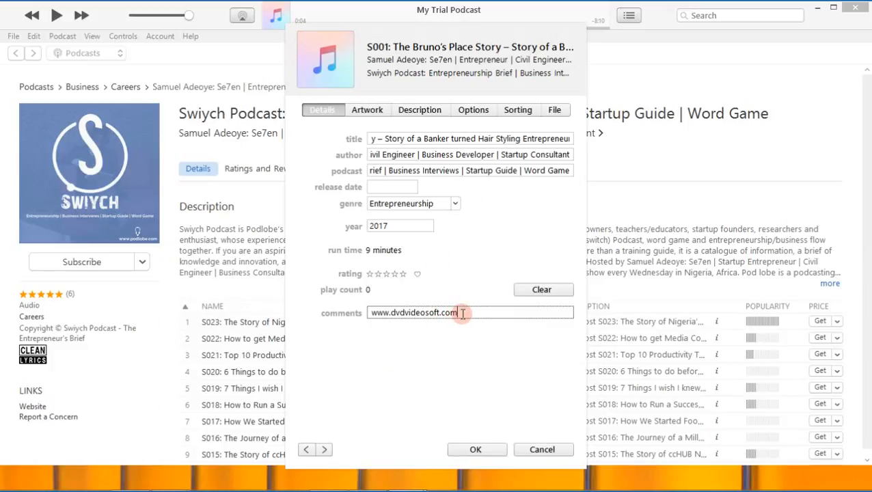
pyautogui.moveTo(460, 312); pyautogui.dragTo(358, 313)
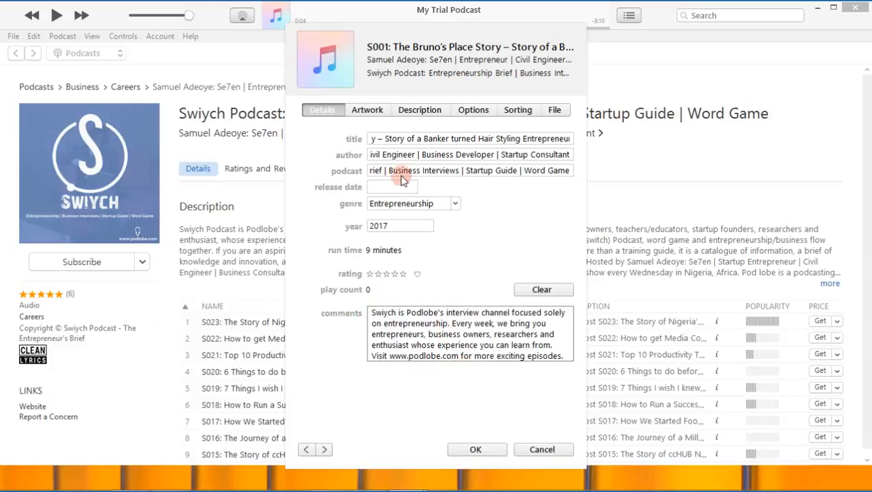
# Show the episode's empty description in iTunes, and copy the text after DESCRIPTION from the Swiych MP3 ID Tag document in Word.
pyautogui.click(417, 111)
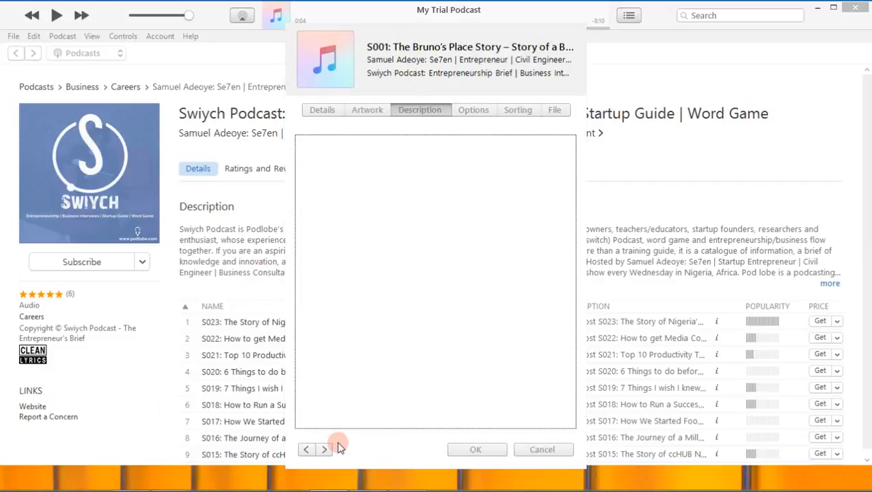
pyautogui.click(327, 479)
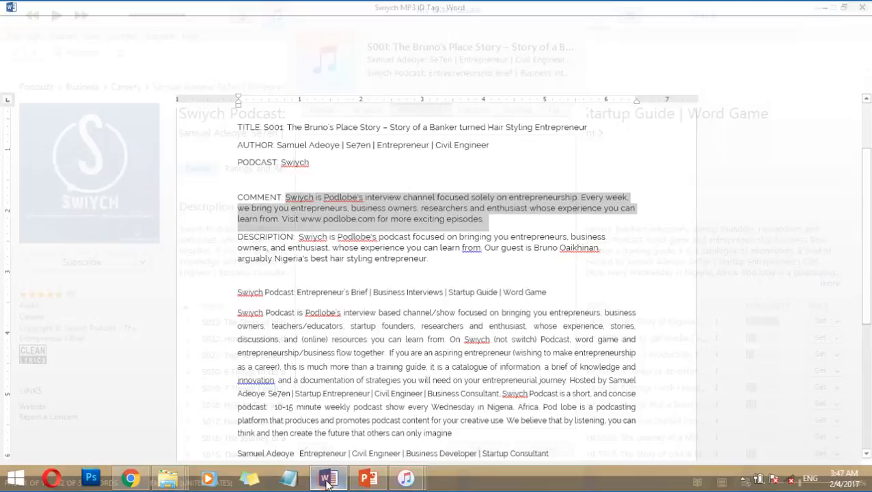
pyautogui.click(327, 478)
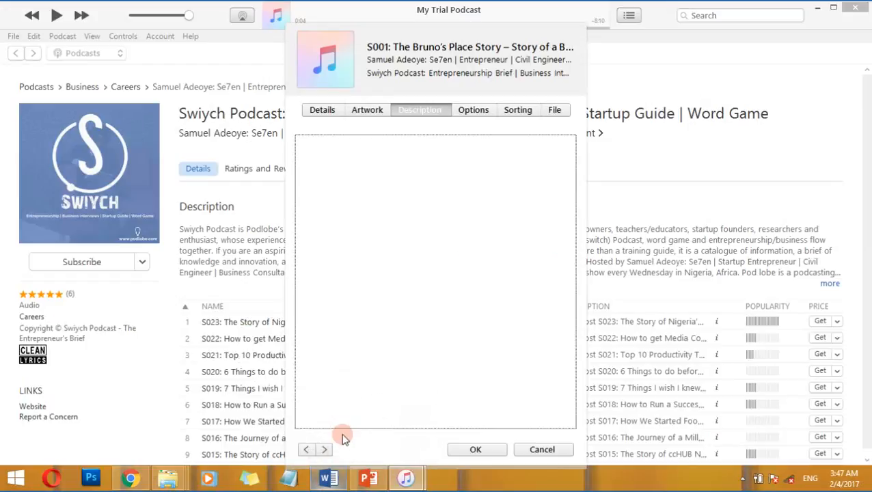
pyautogui.click(327, 478)
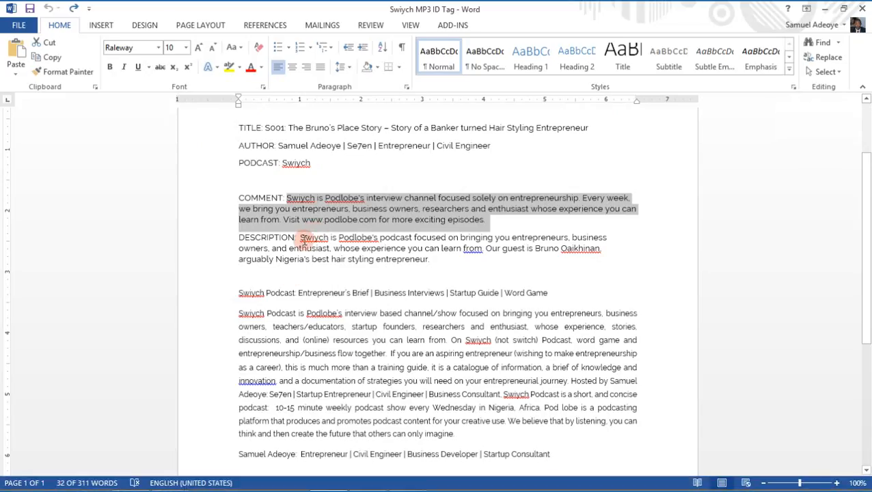
pyautogui.click(301, 239)
pyautogui.moveTo(329, 244); pyautogui.dragTo(432, 263)
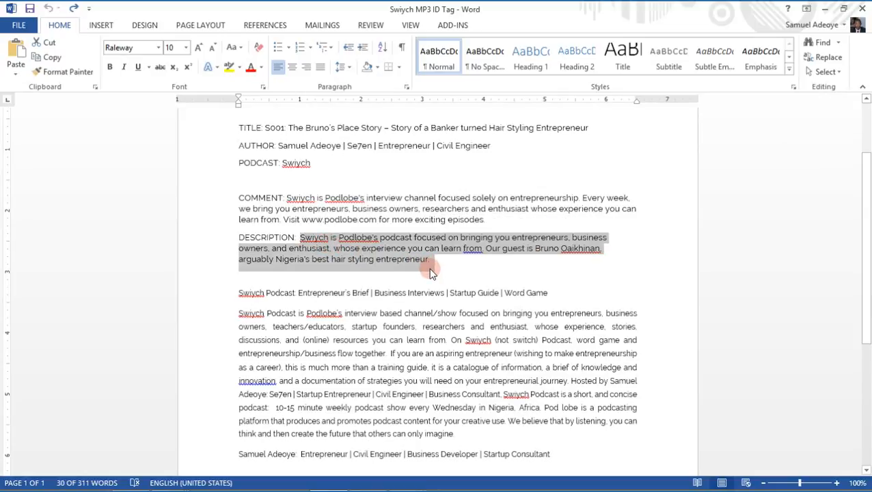
# Return to the iTunes Song Info window and paste the copied Swiych podcast description as the episode's description.
pyautogui.moveTo(305, 487)
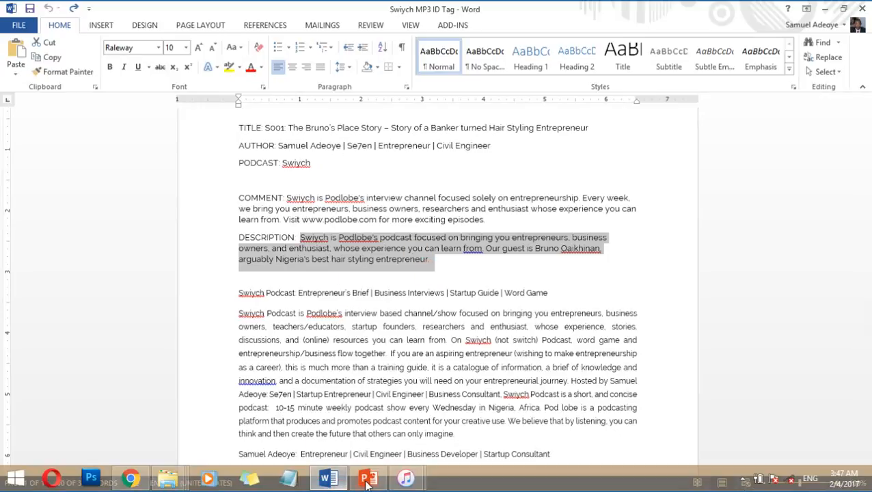
pyautogui.click(406, 479)
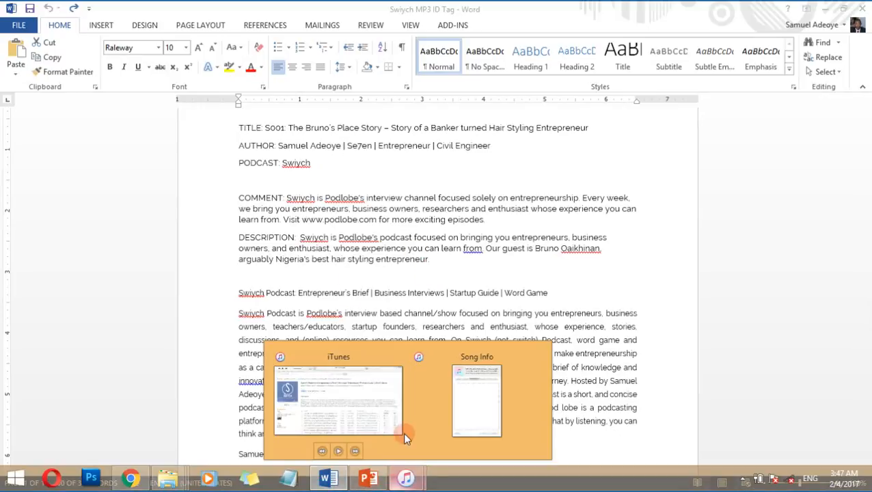
pyautogui.click(461, 417)
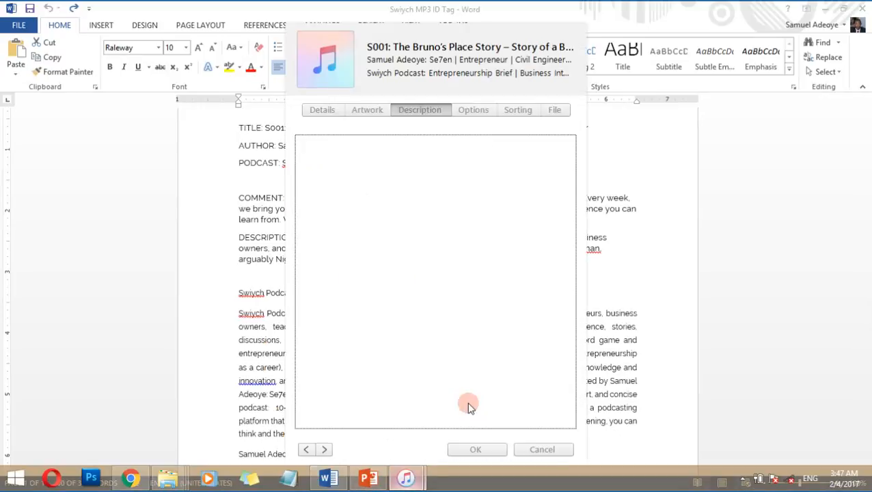
pyautogui.rightClick(386, 164)
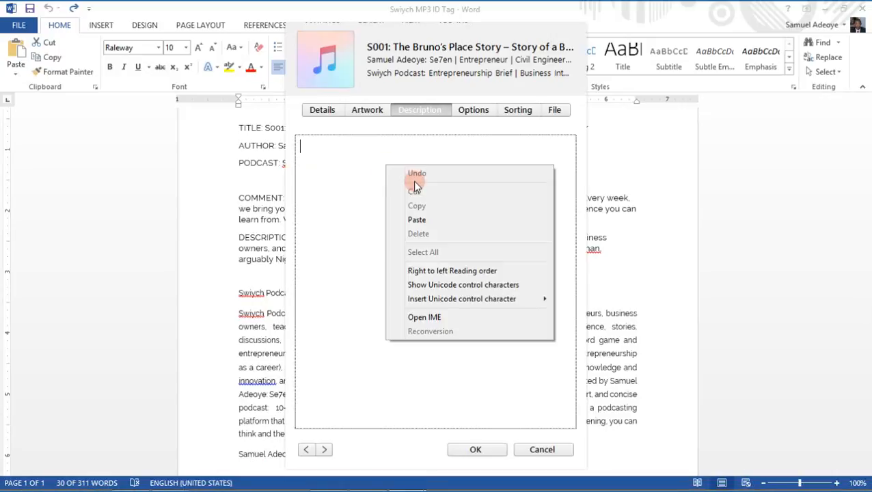
pyautogui.click(436, 221)
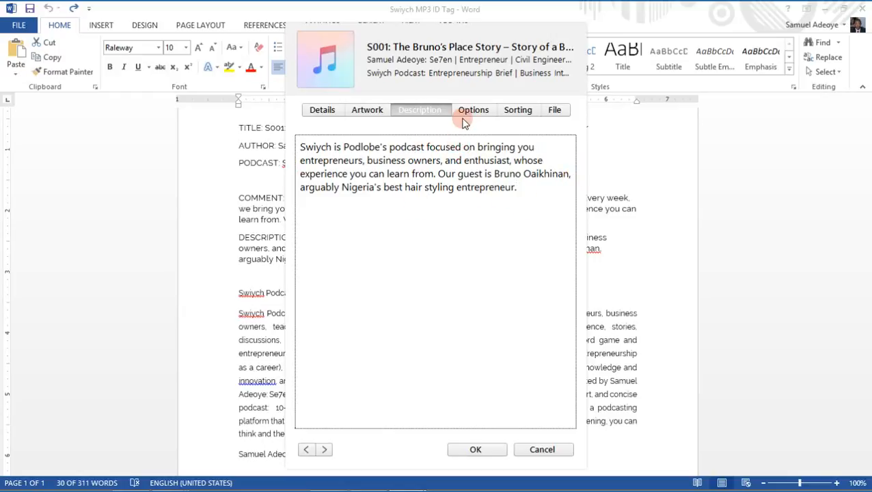
# Add the Swiych Album Cover Art image from the Designs folder as the episode's artwork.
pyautogui.click(375, 113)
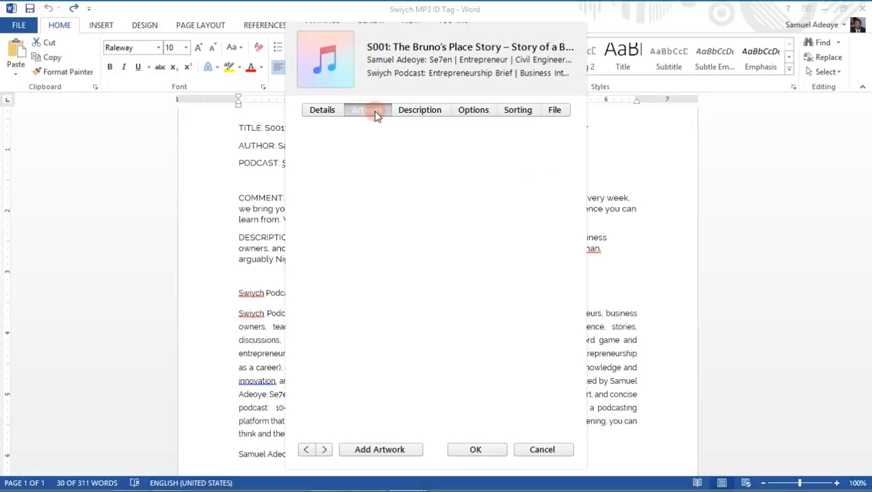
pyautogui.click(368, 451)
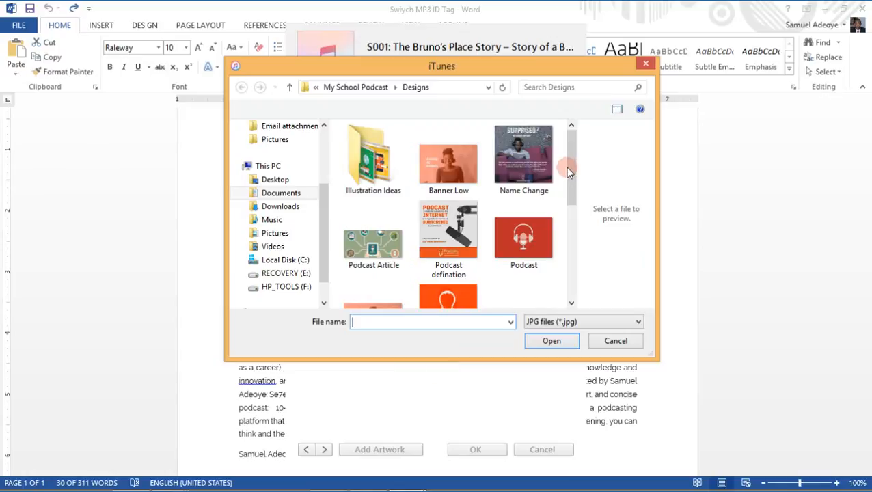
pyautogui.scroll(-5, 559, 263)
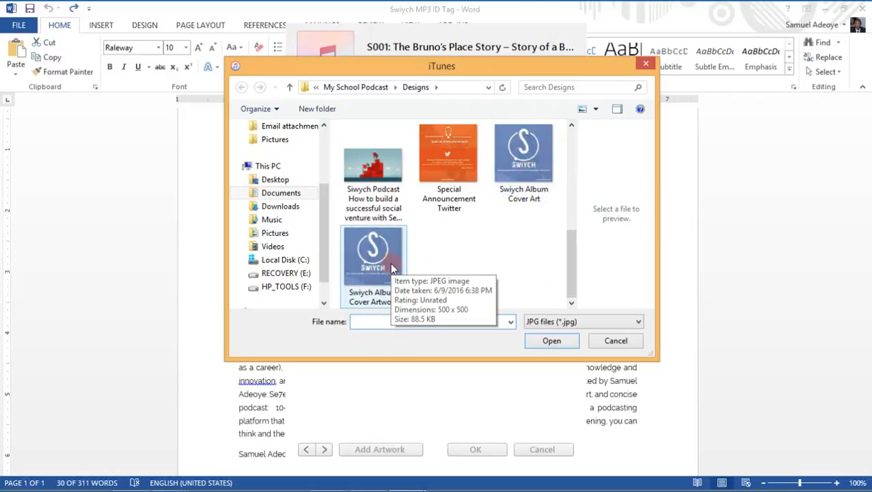
pyautogui.doubleClick(548, 172)
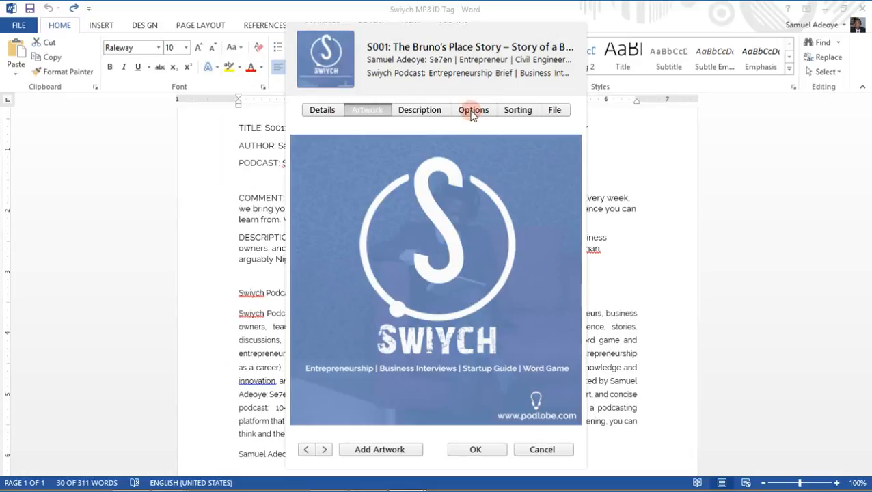
# Review the episode's options, artwork, details, sorting and file information, and save the edited tags.
pyautogui.click(480, 113)
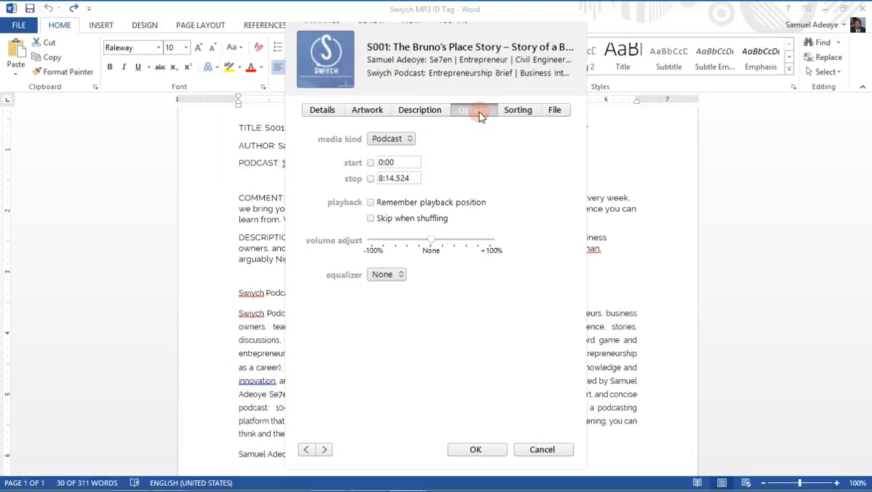
pyautogui.click(420, 112)
pyautogui.click(383, 112)
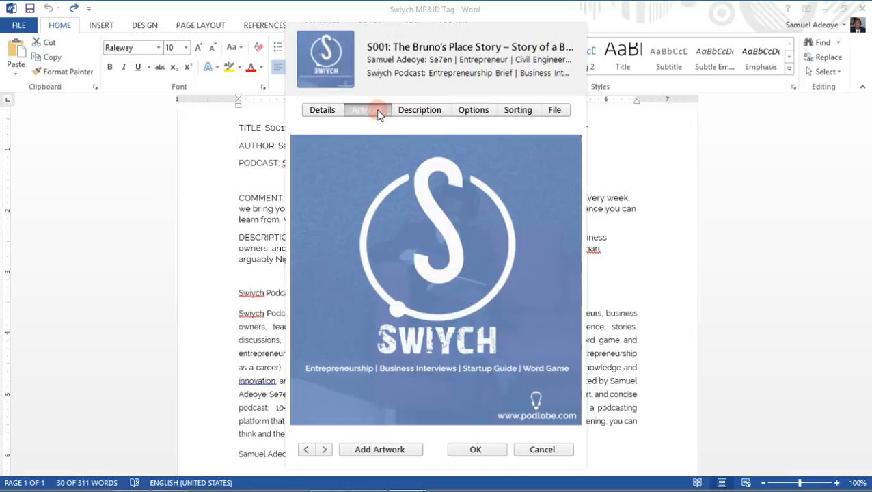
pyautogui.click(330, 110)
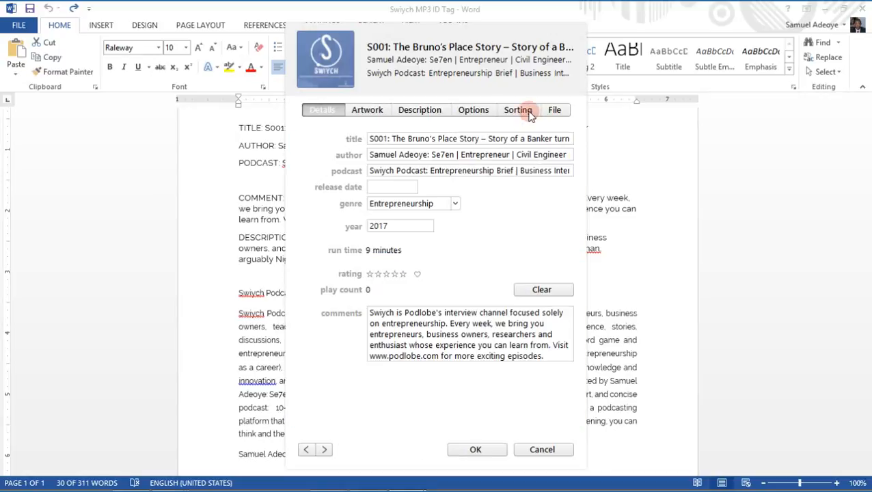
pyautogui.click(523, 112)
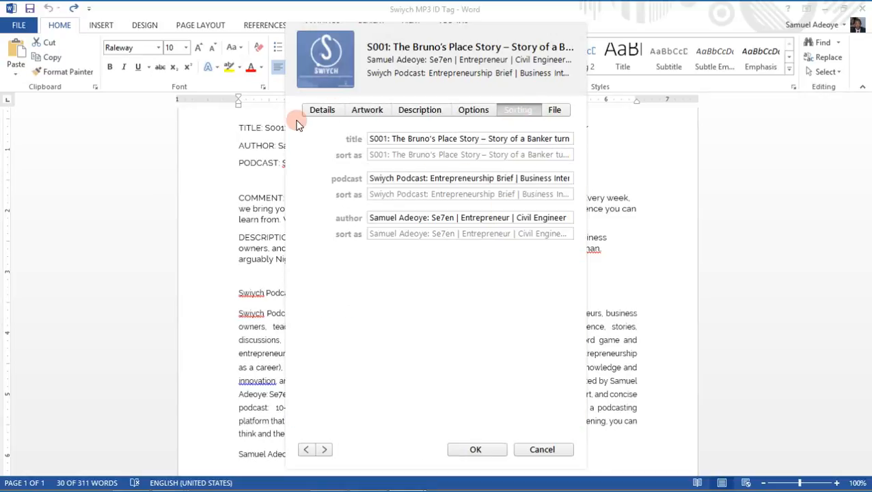
pyautogui.click(553, 108)
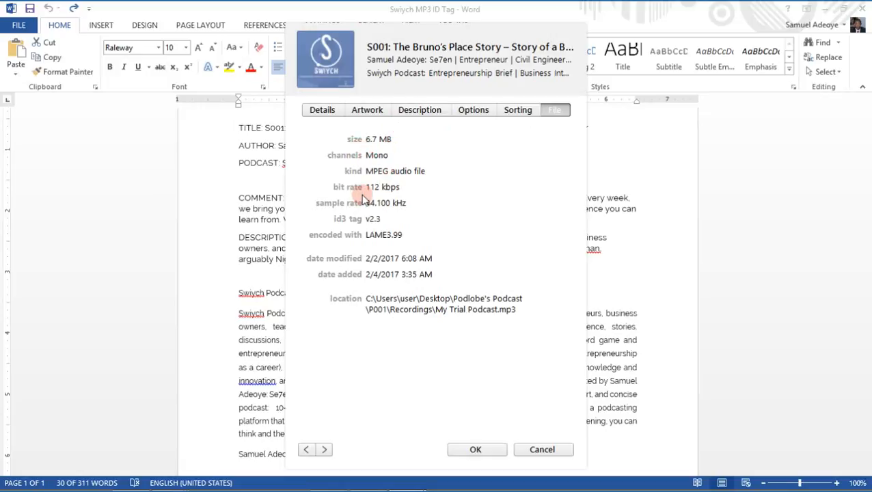
pyautogui.moveTo(384, 205); pyautogui.dragTo(391, 236)
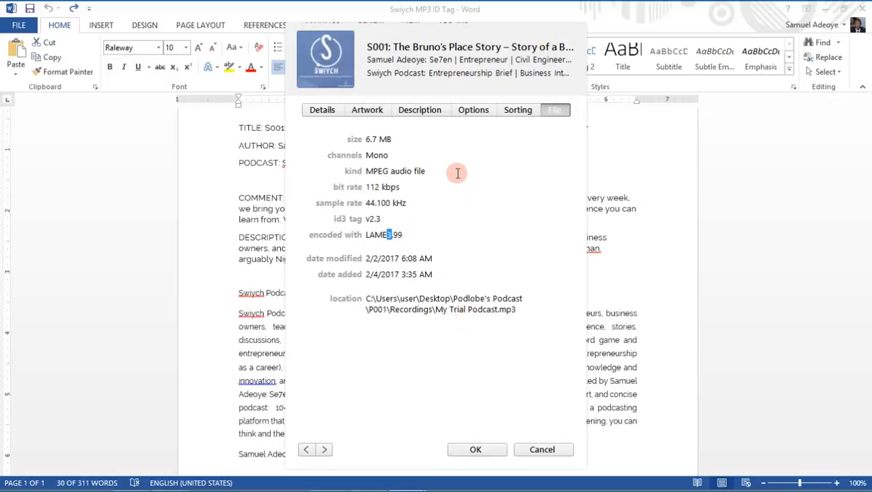
pyautogui.click(508, 113)
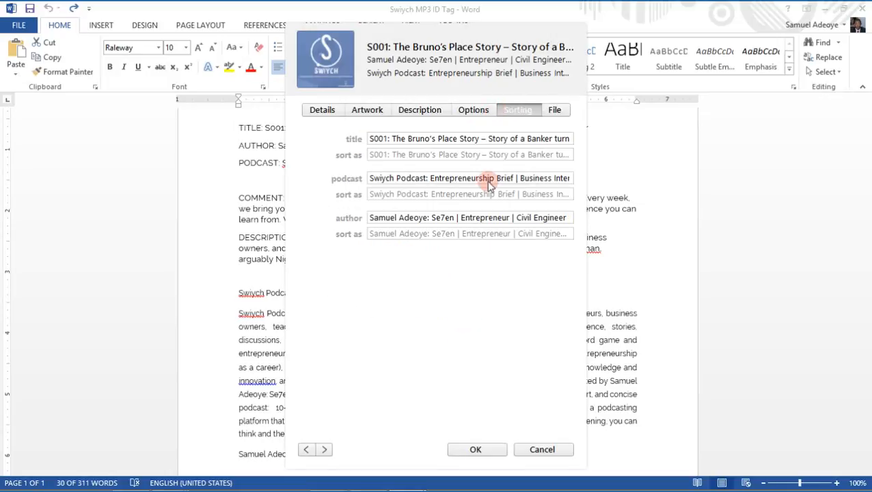
pyautogui.click(475, 449)
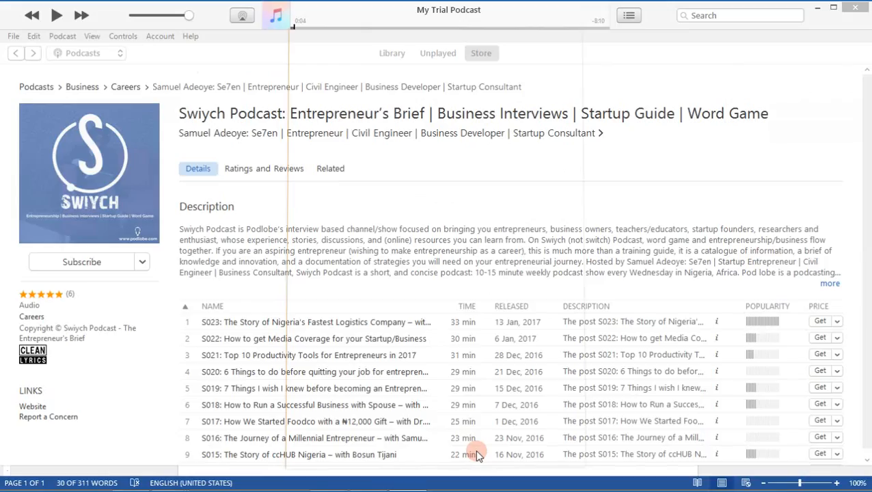
# Close iTunes and minimize the Word document to return to the Recordings folder.
pyautogui.click(287, 6)
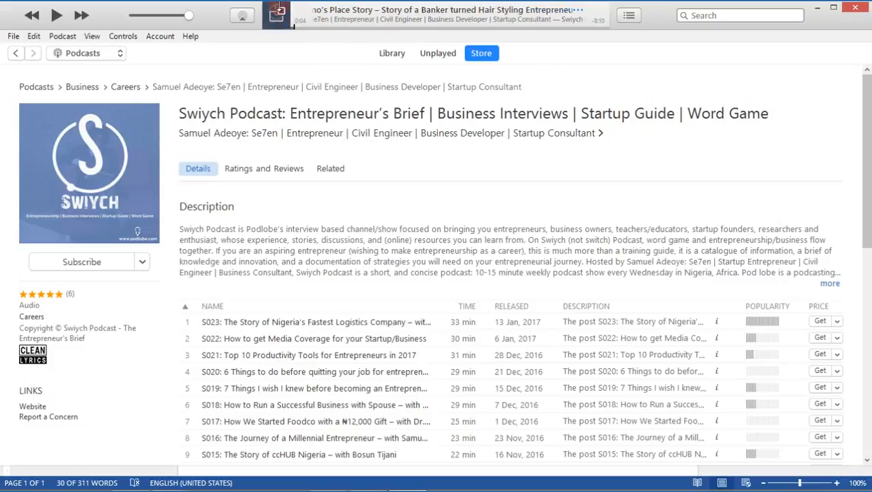
pyautogui.click(855, 9)
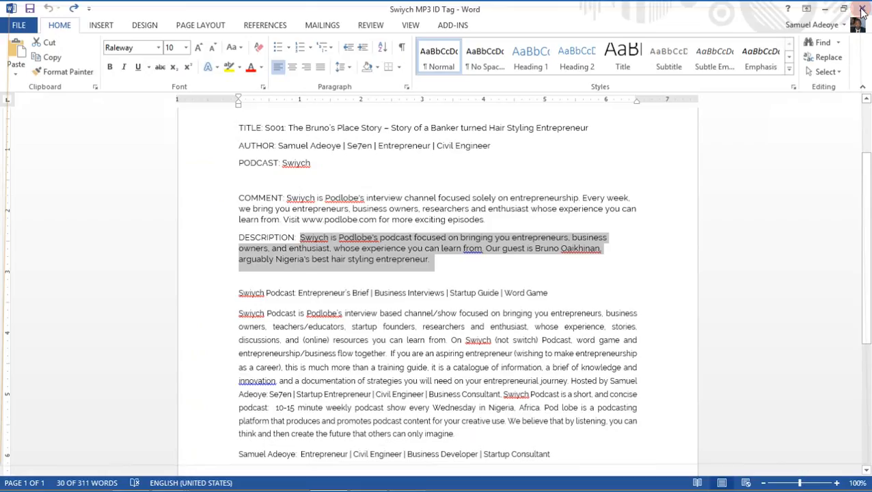
pyautogui.click(825, 8)
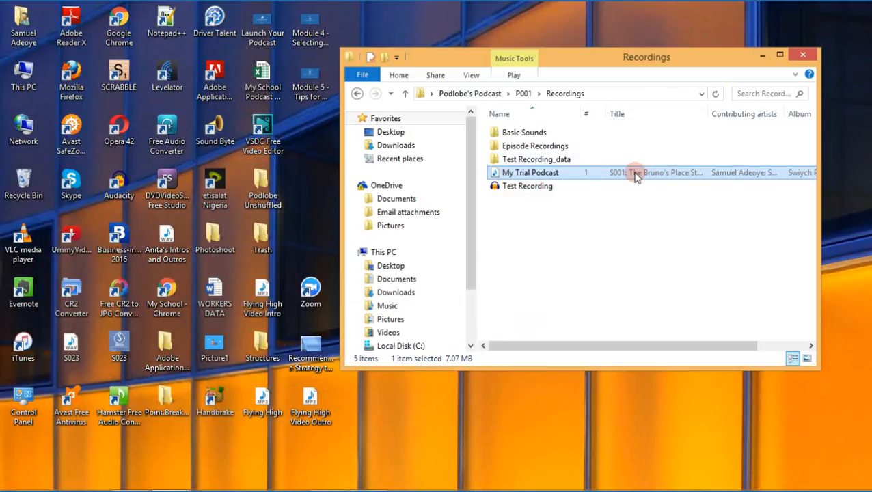
# Play My Trial Podcast in Windows Media Player to check its title and artwork, pause it and minimize the player.
pyautogui.rightClick(635, 176)
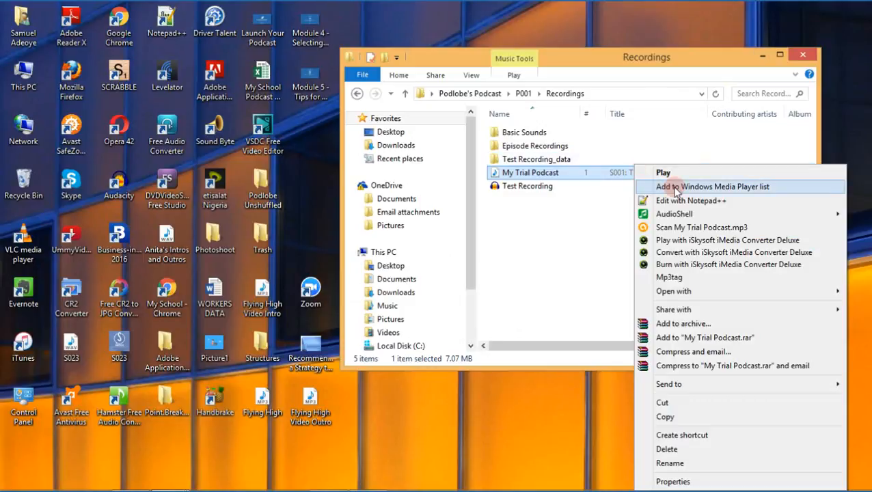
pyautogui.click(661, 171)
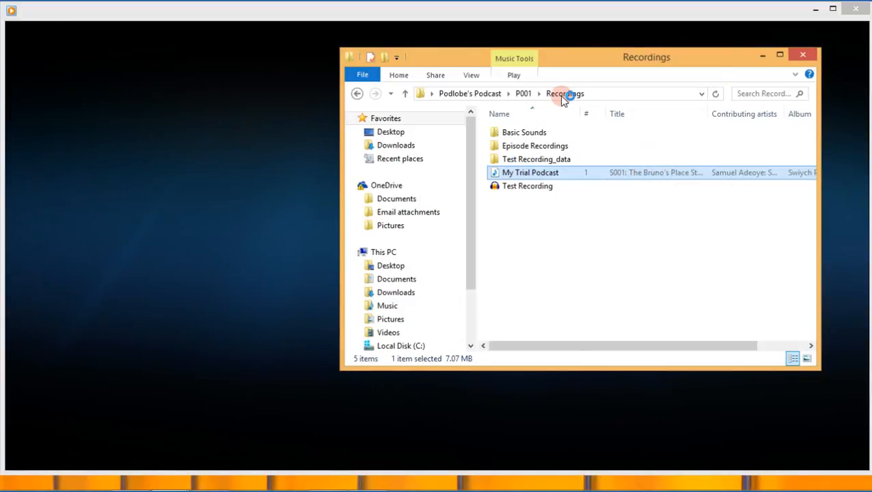
pyautogui.click(765, 54)
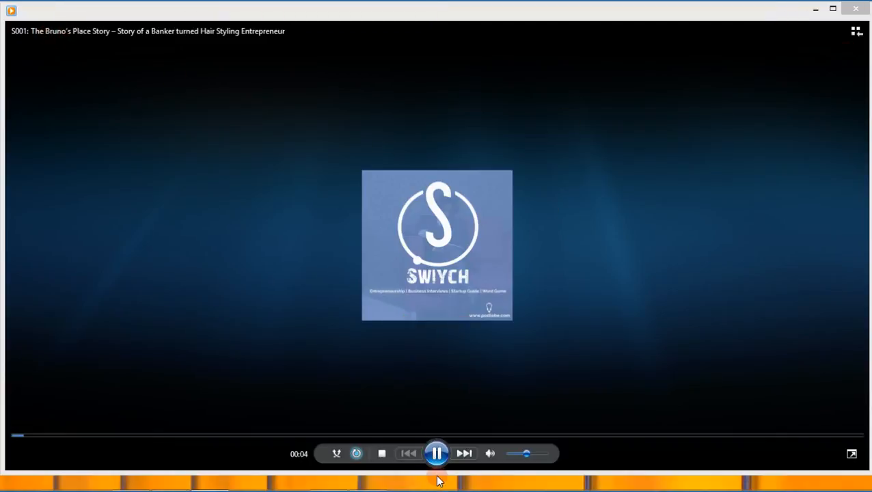
pyautogui.click(434, 454)
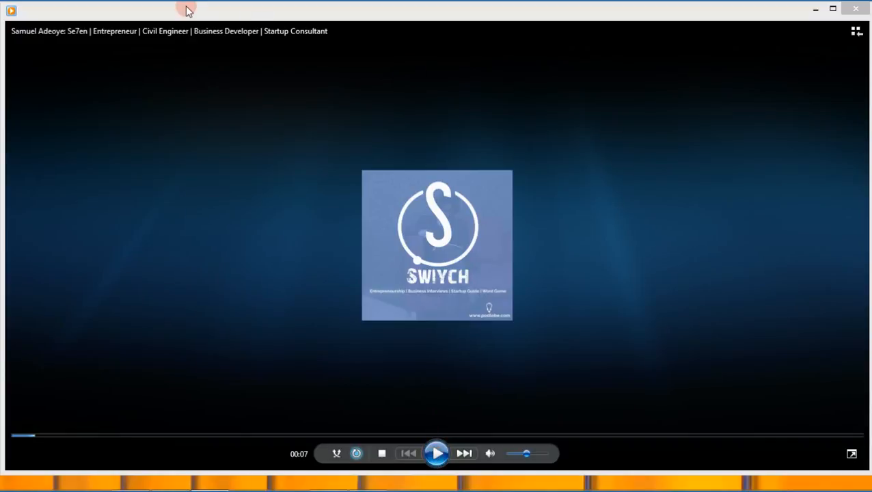
pyautogui.click(812, 8)
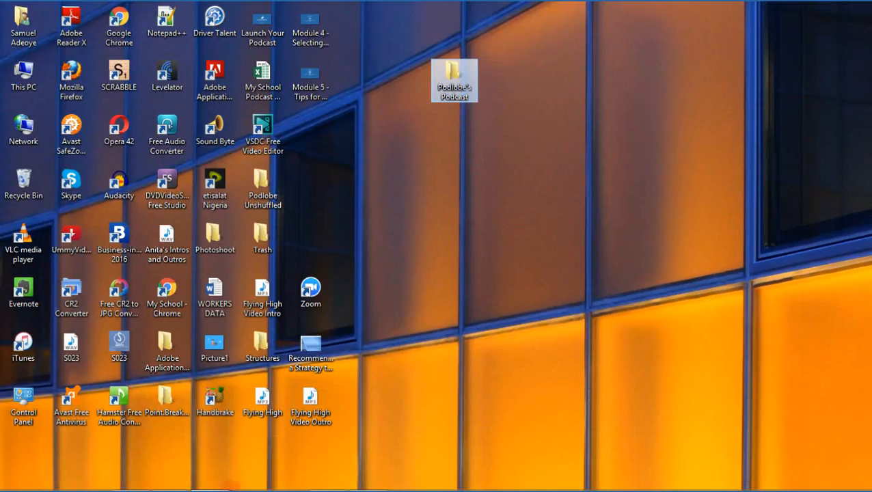
# Switch back to the Recordings folder and show the detailed file properties of My Trial Podcast.
pyautogui.moveTo(184, 481)
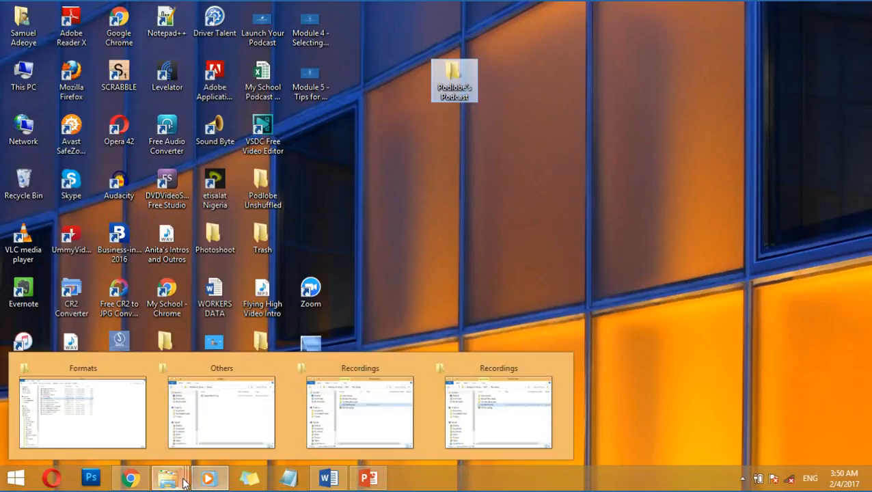
pyautogui.click(465, 407)
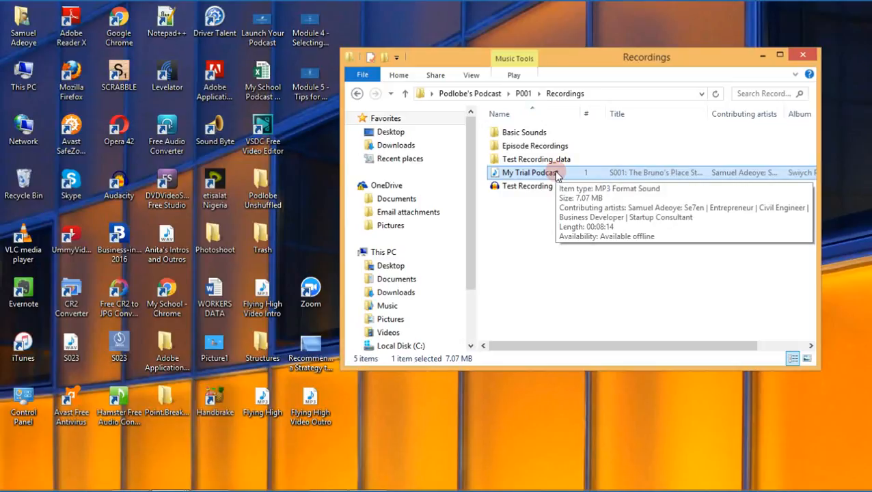
pyautogui.rightClick(557, 173)
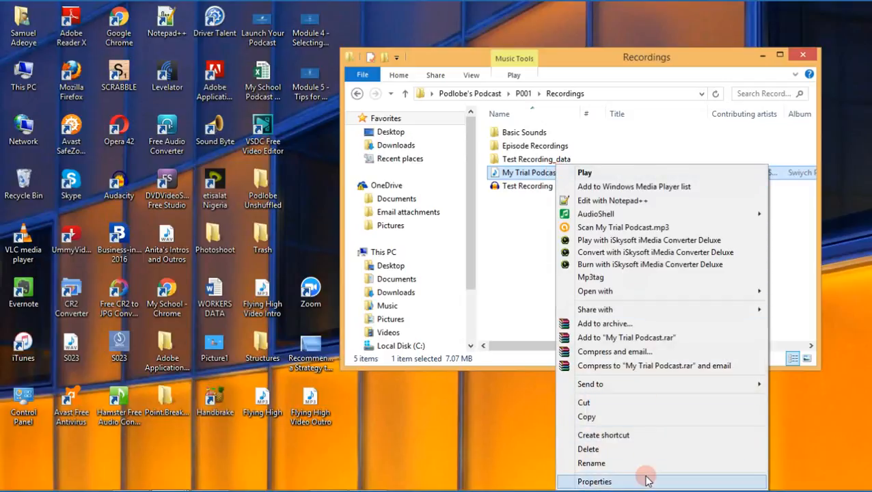
pyautogui.click(595, 482)
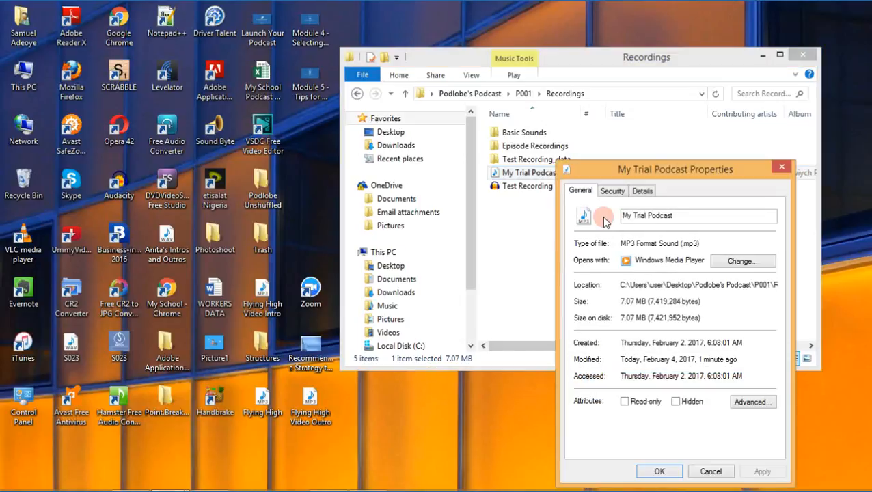
pyautogui.moveTo(672, 175); pyautogui.dragTo(655, 100)
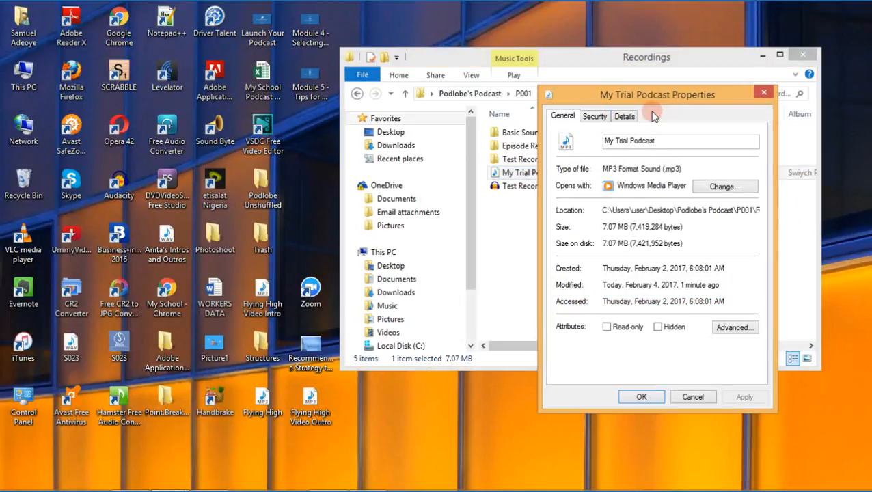
pyautogui.click(625, 116)
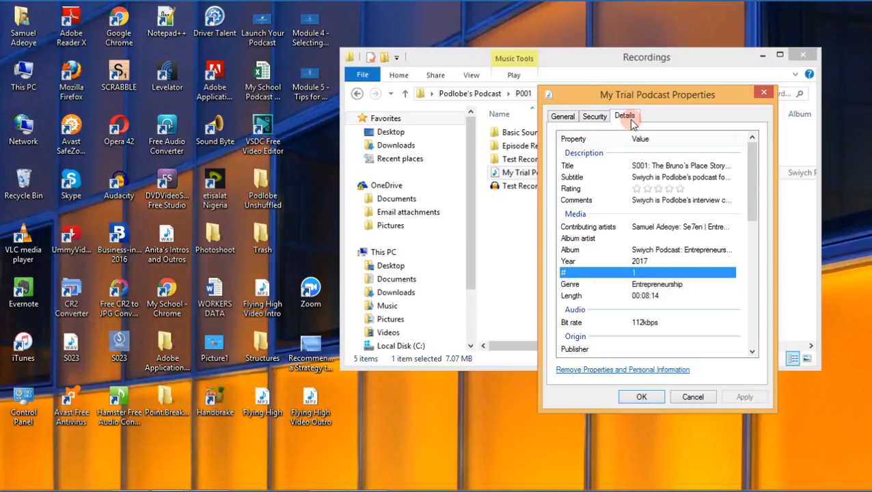
# Examine the file's title, subtitle, rating and album artist properties, and close the properties window.
pyautogui.click(655, 166)
pyautogui.click(657, 178)
pyautogui.click(678, 190)
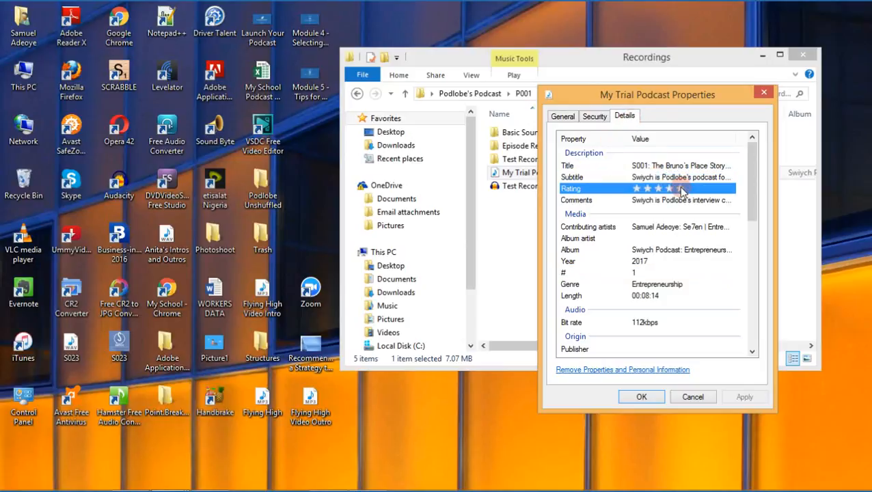
pyautogui.click(680, 189)
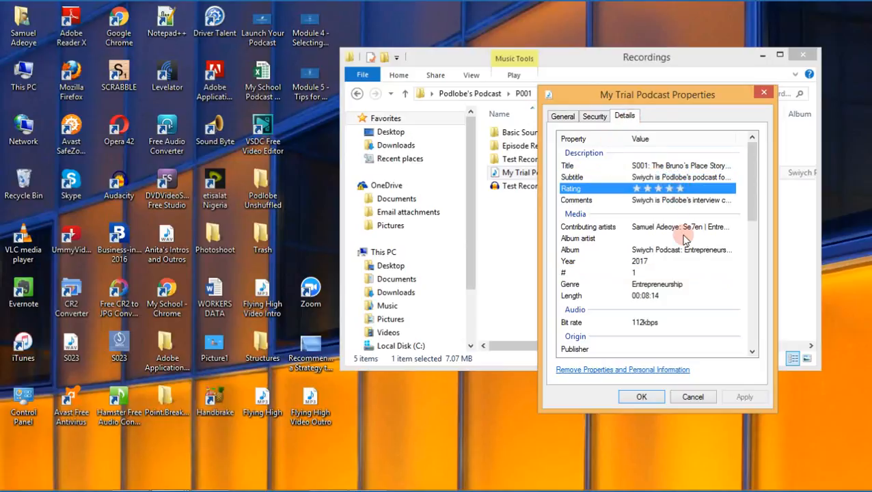
pyautogui.click(699, 237)
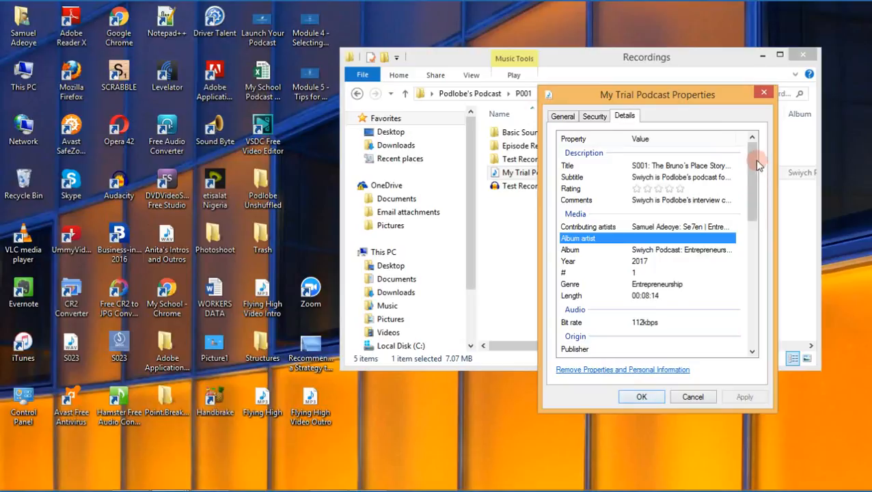
pyautogui.moveTo(754, 148); pyautogui.dragTo(735, 155)
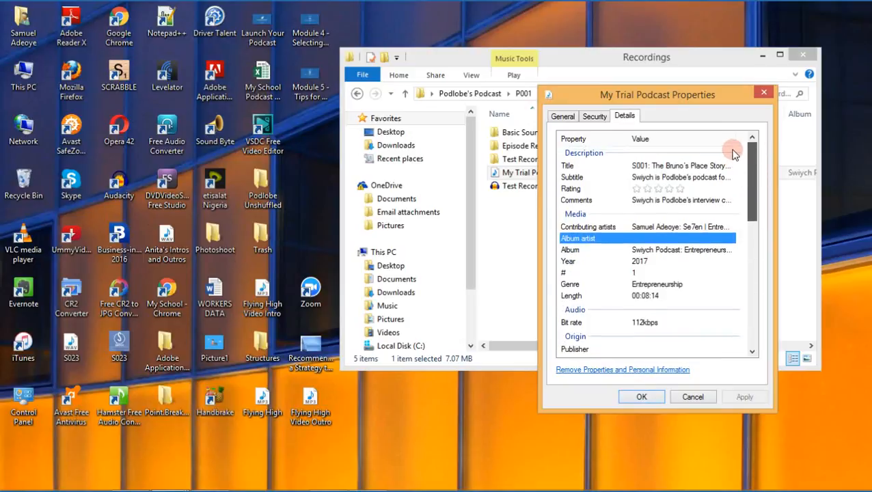
pyautogui.click(655, 399)
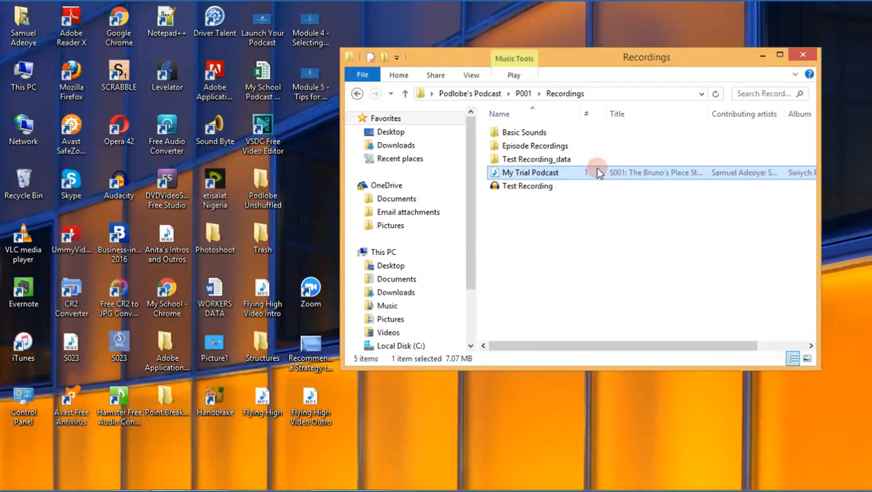
# Rename the My Trial Podcast file in the Recordings folder as P001.
pyautogui.rightClick(547, 175)
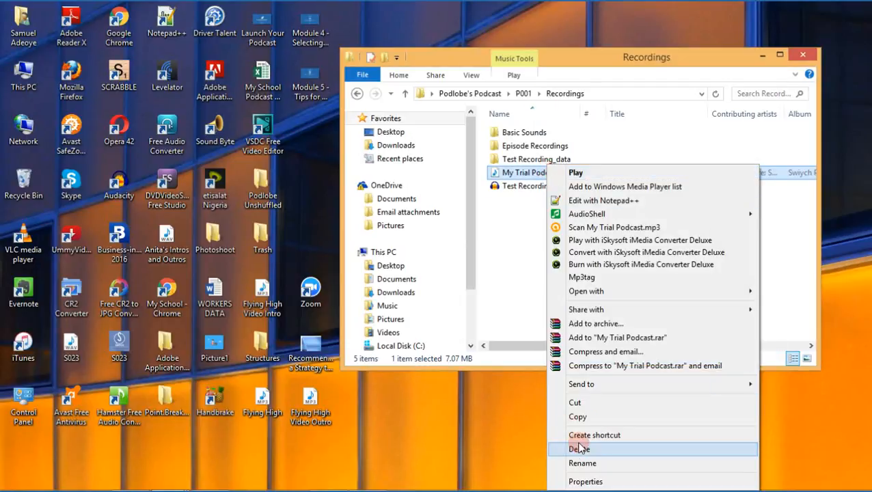
pyautogui.click(582, 463)
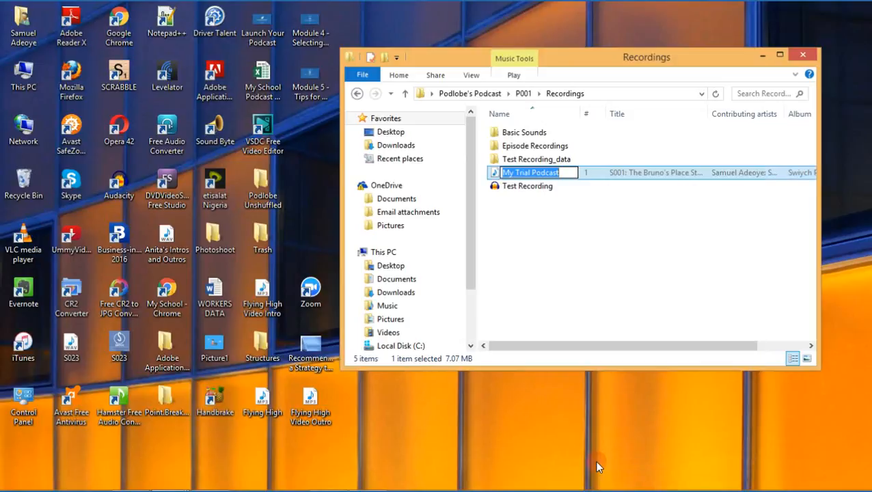
pyautogui.write('P001')
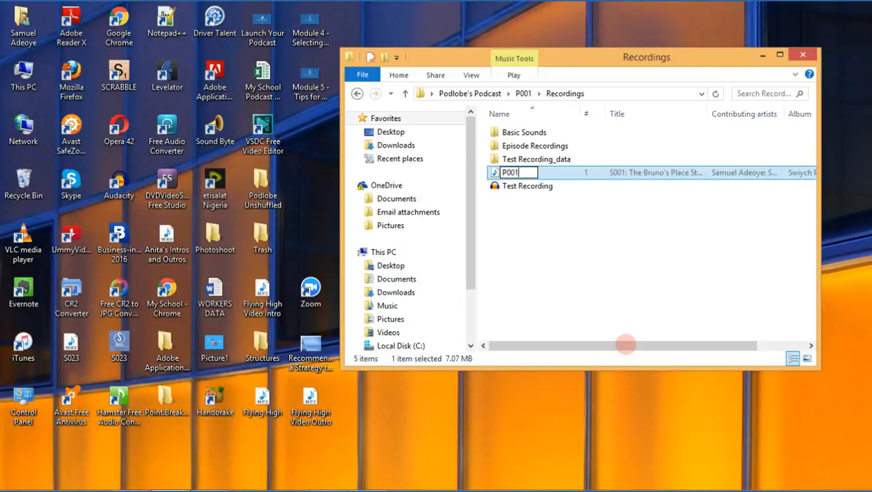
pyautogui.press('Return')
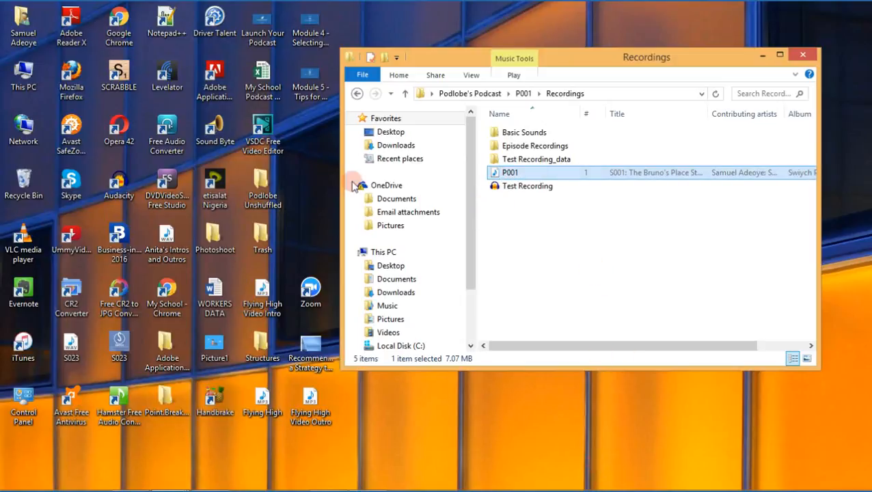
pyautogui.click(523, 226)
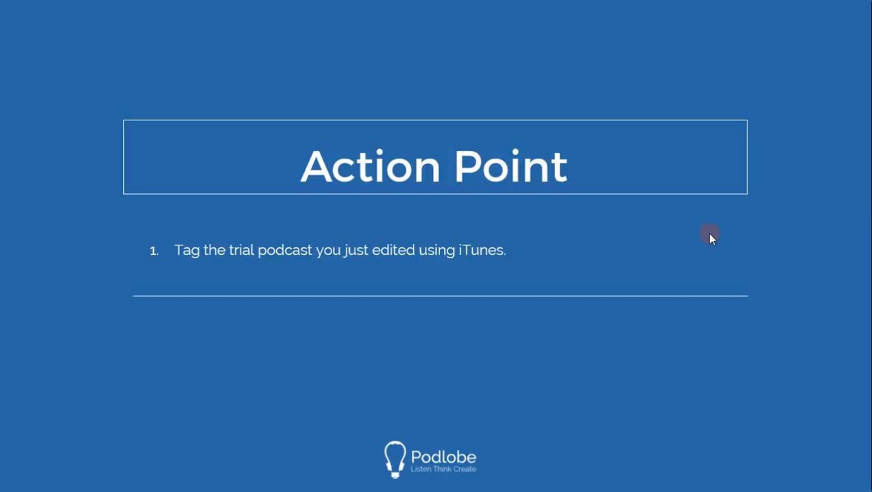
pyautogui.press('Right')
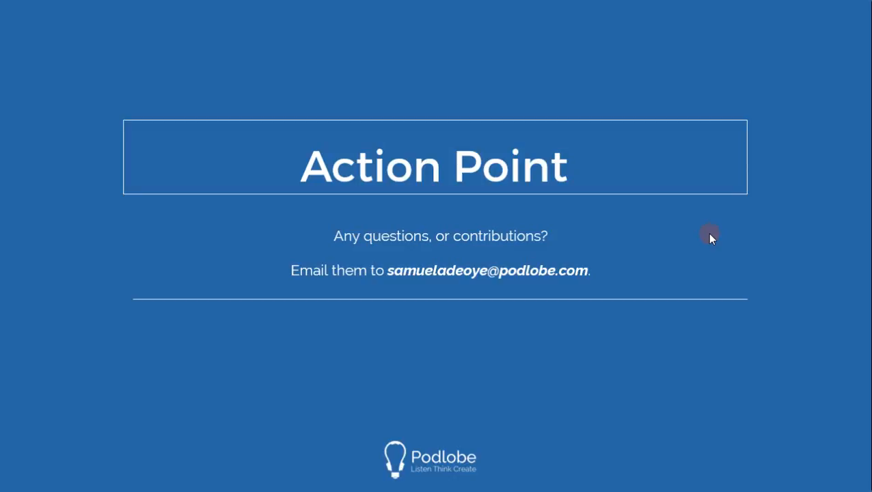
pyautogui.press('Right')
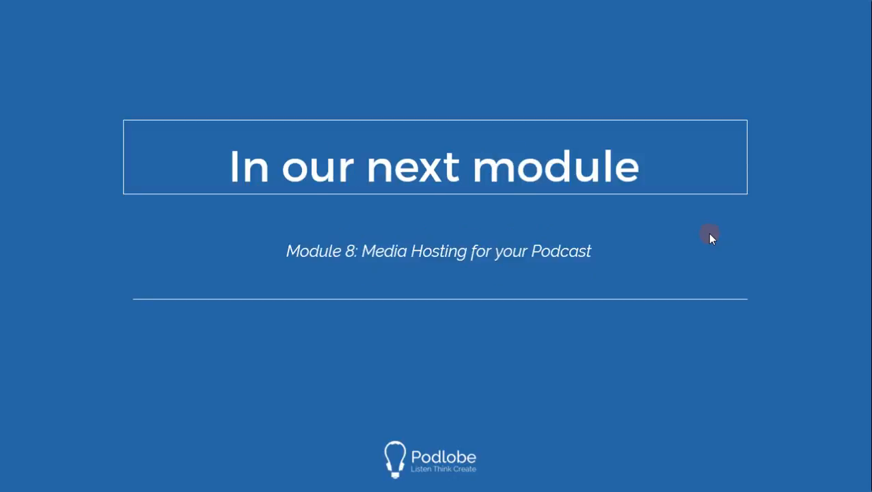